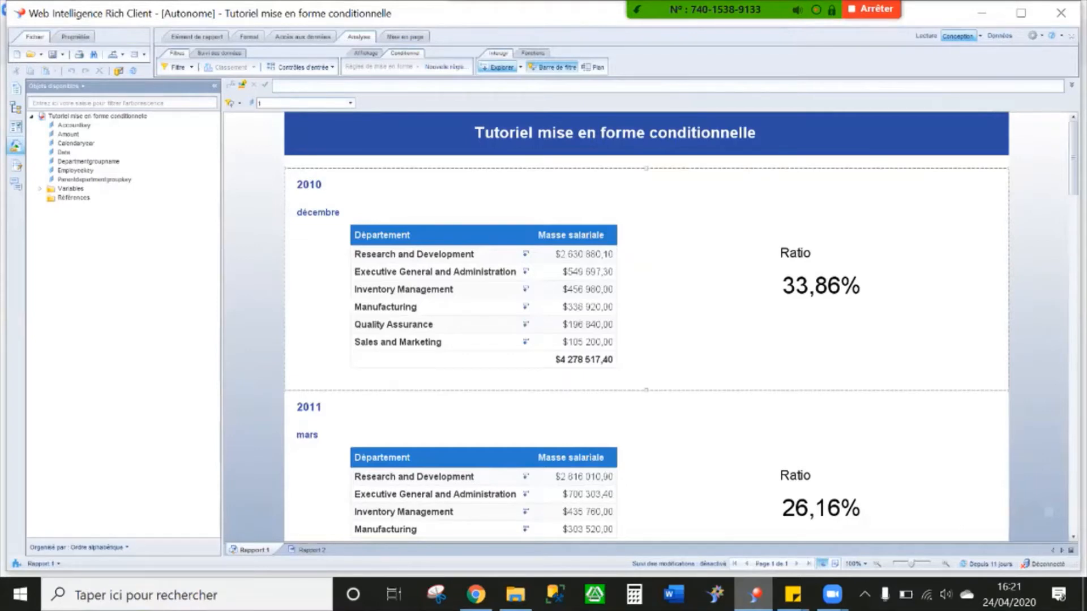
{"action": "scroll", "coordinate": [648, 323], "scroll_direction": "down", "scroll_amount": 1}
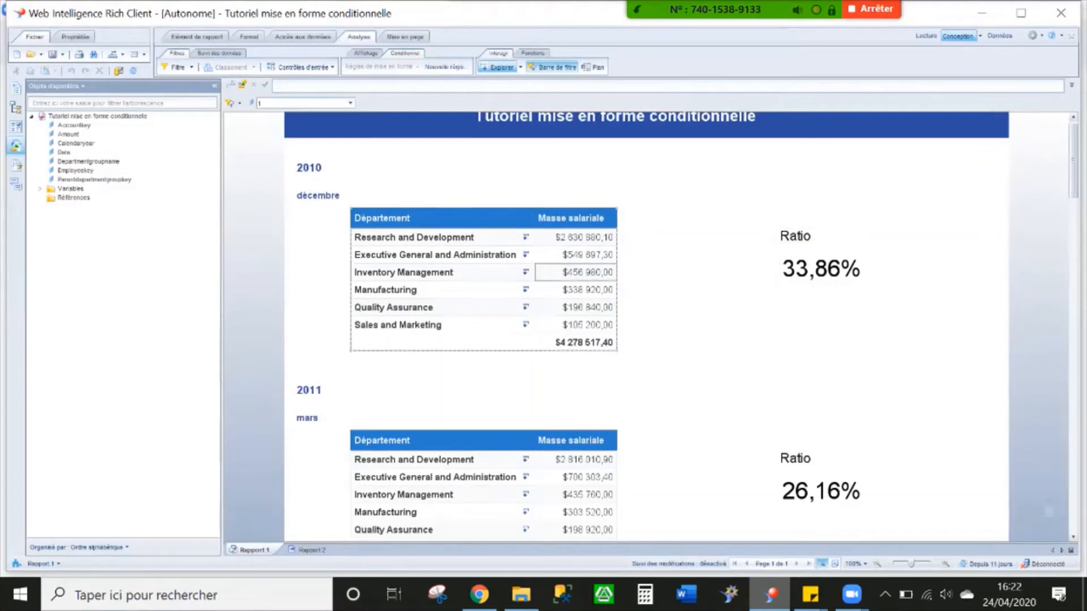
{"action": "scroll", "coordinate": [441, 227], "scroll_direction": "down", "scroll_amount": 3}
{"action": "scroll", "coordinate": [442, 205], "scroll_direction": "up", "scroll_amount": 3}
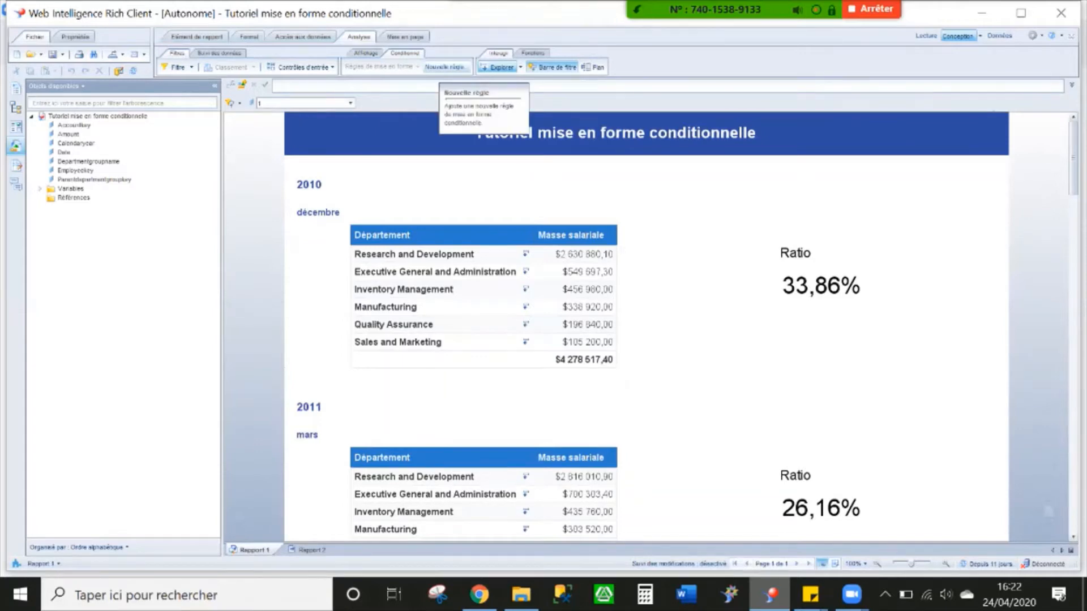
- Create a new conditional formatting rule named "Masse salariale" and move its editor clear of the 2010 table
{"action": "left_click", "coordinate": [444, 67]}
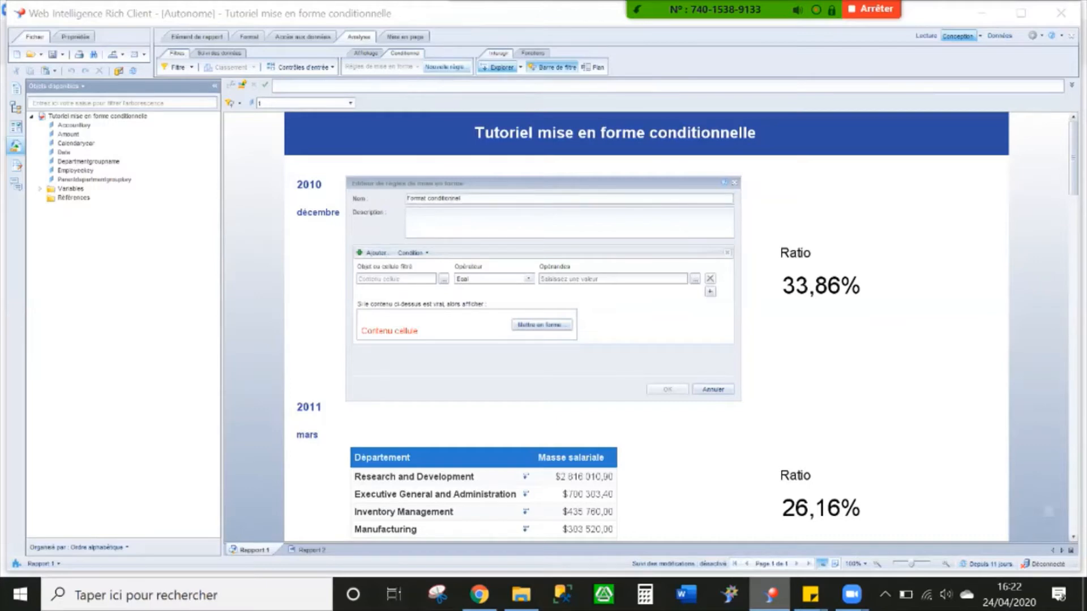
{"action": "triple_click", "coordinate": [444, 198]}
{"action": "type", "text": "Masse salariale"}
{"action": "left_click_drag", "start_coordinate": [509, 183], "coordinate": [798, 149]}
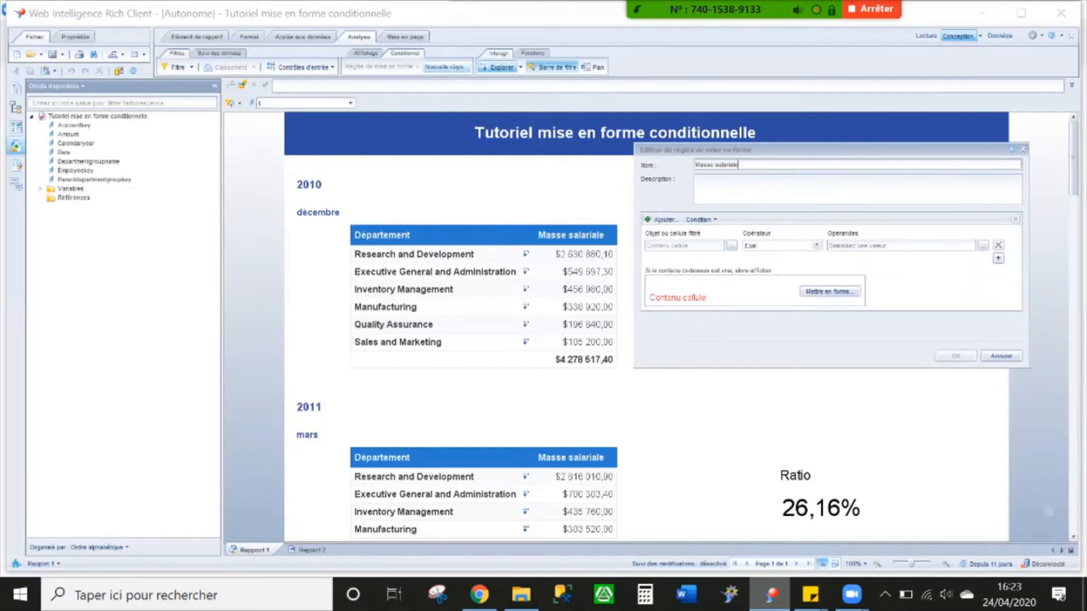
- Define the rule's first condition as the Masse salariale variable "Inférieur ou égal à" 500000
{"action": "left_click", "coordinate": [732, 246]}
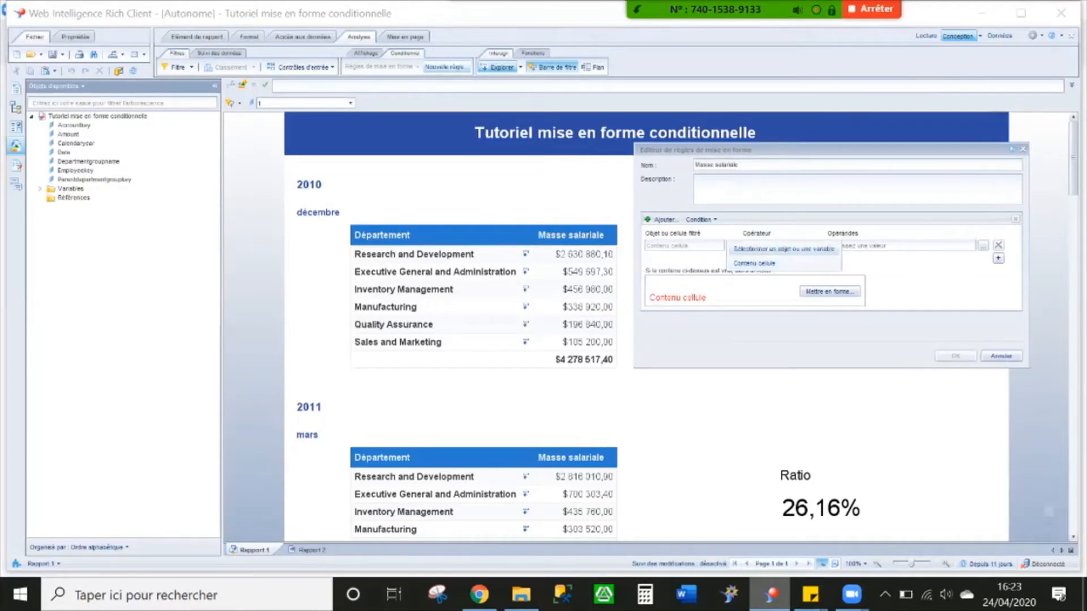
{"action": "left_click", "coordinate": [784, 249]}
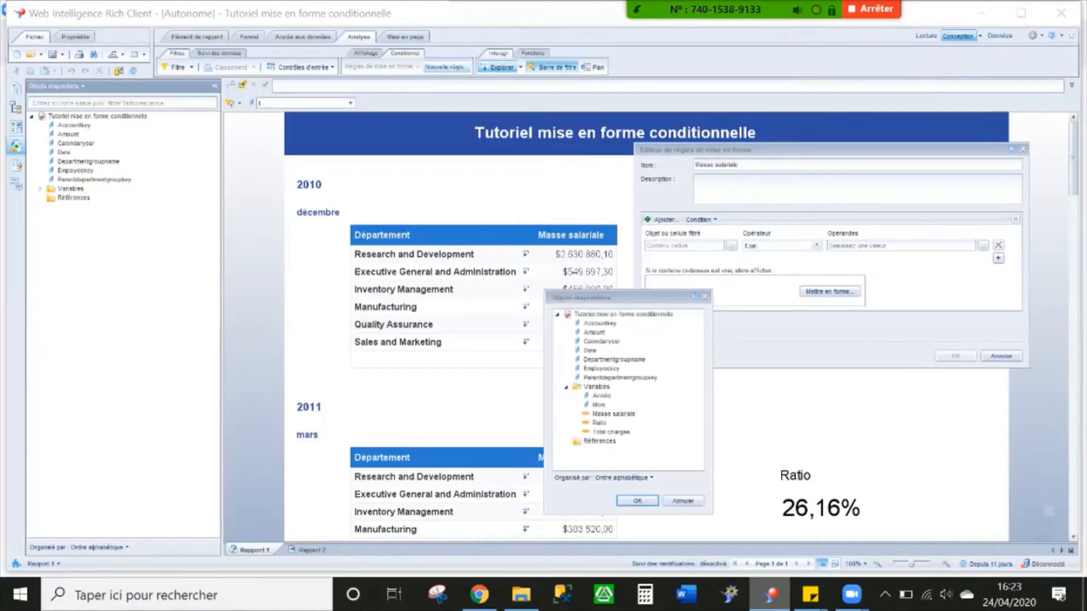
{"action": "left_click", "coordinate": [615, 414]}
{"action": "left_click", "coordinate": [638, 501]}
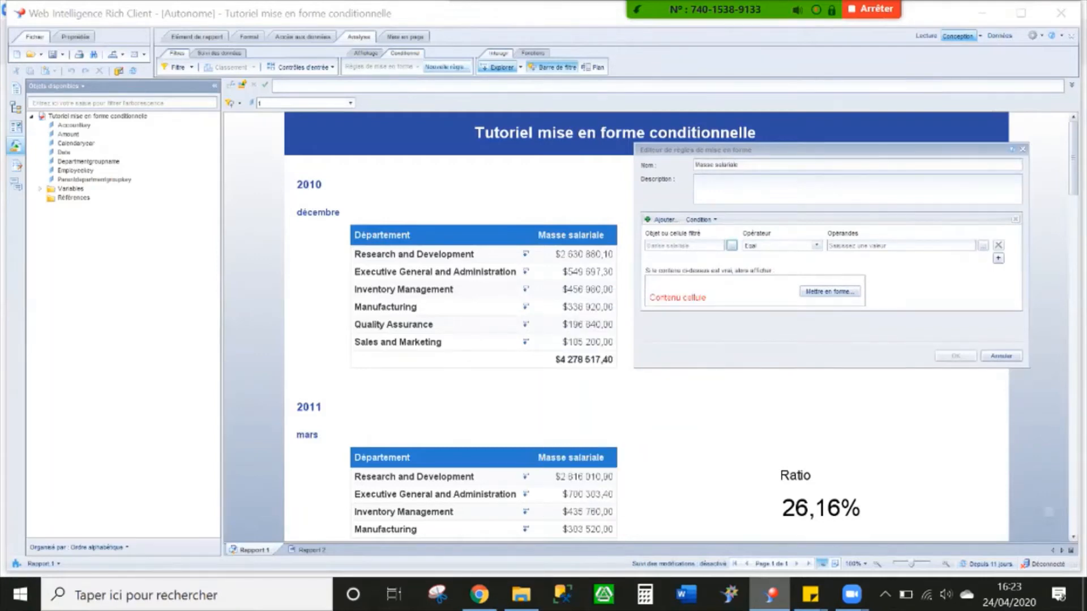
{"action": "left_click", "coordinate": [817, 245]}
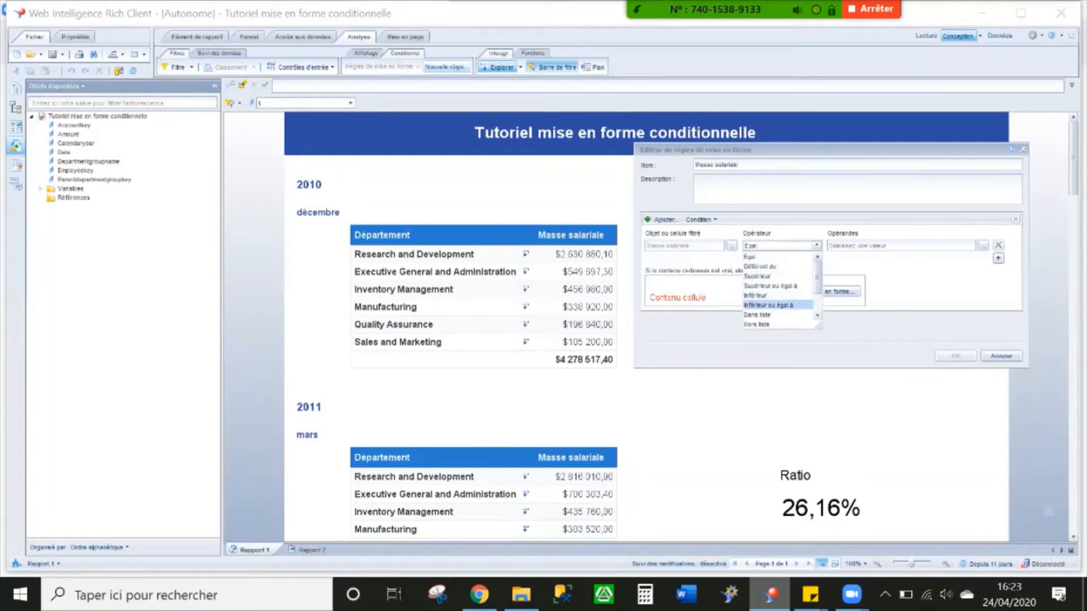
{"action": "left_click", "coordinate": [778, 306]}
{"action": "left_click", "coordinate": [866, 246]}
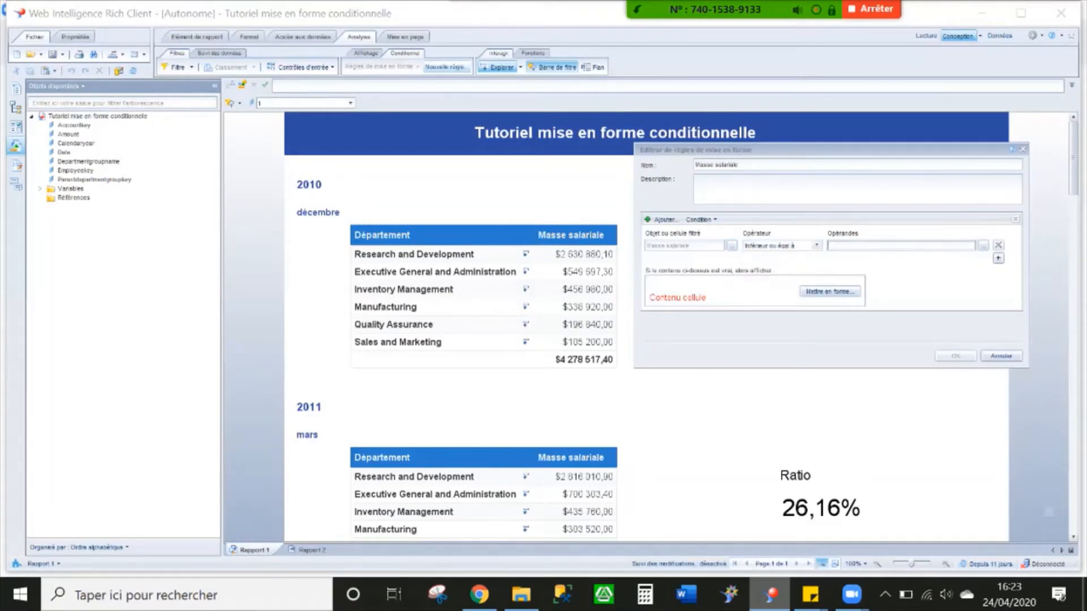
{"action": "type", "text": "500000"}
- Format cells meeting the first condition with a light green (Vert clair) background and black text
{"action": "left_click", "coordinate": [830, 291]}
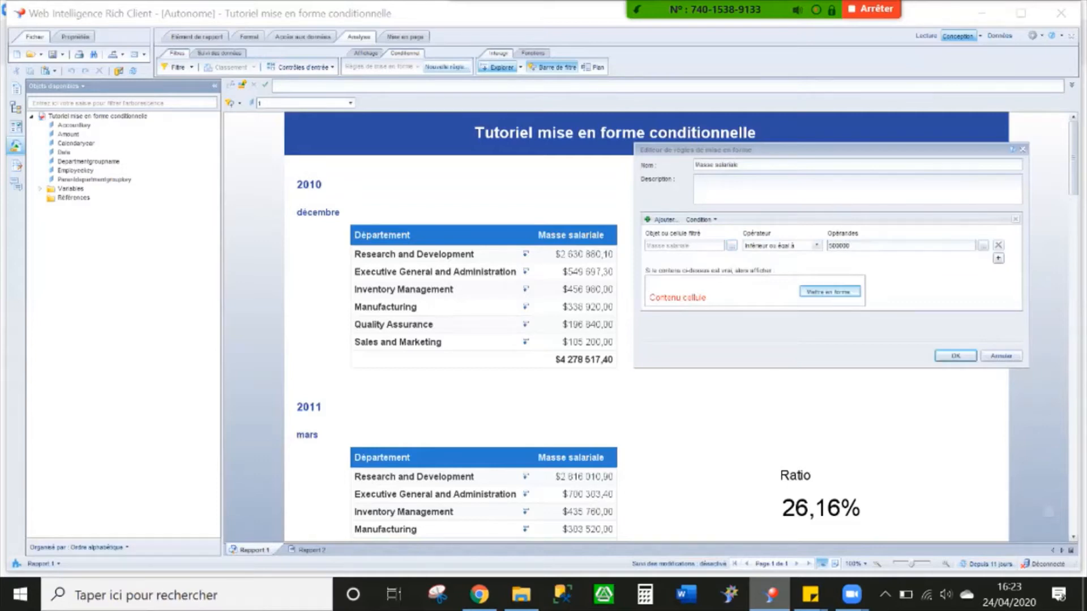
{"action": "left_click", "coordinate": [671, 130]}
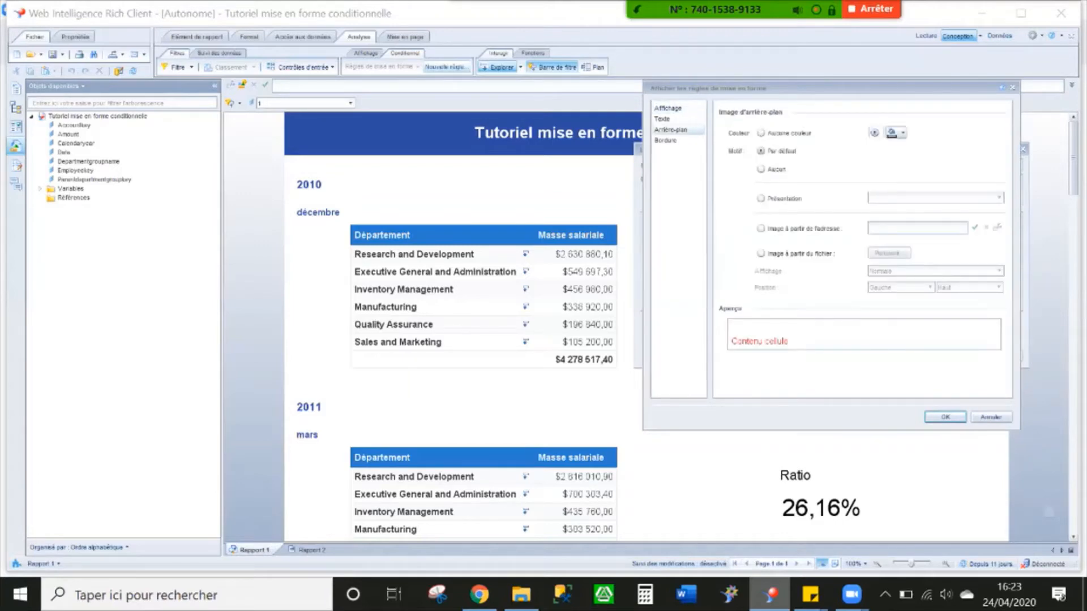
{"action": "left_click", "coordinate": [894, 132]}
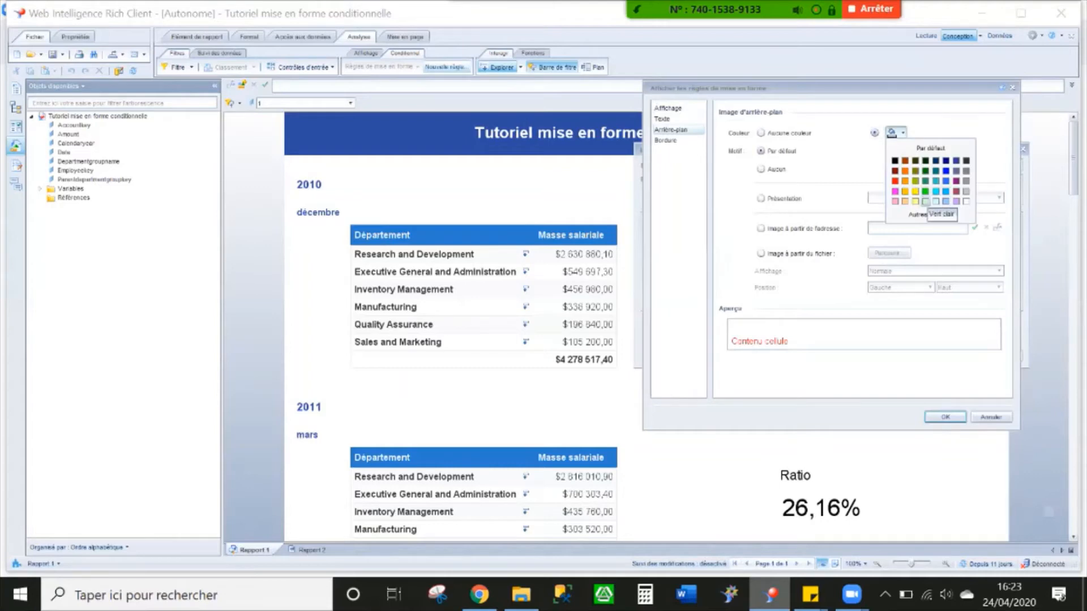
{"action": "left_click", "coordinate": [926, 201]}
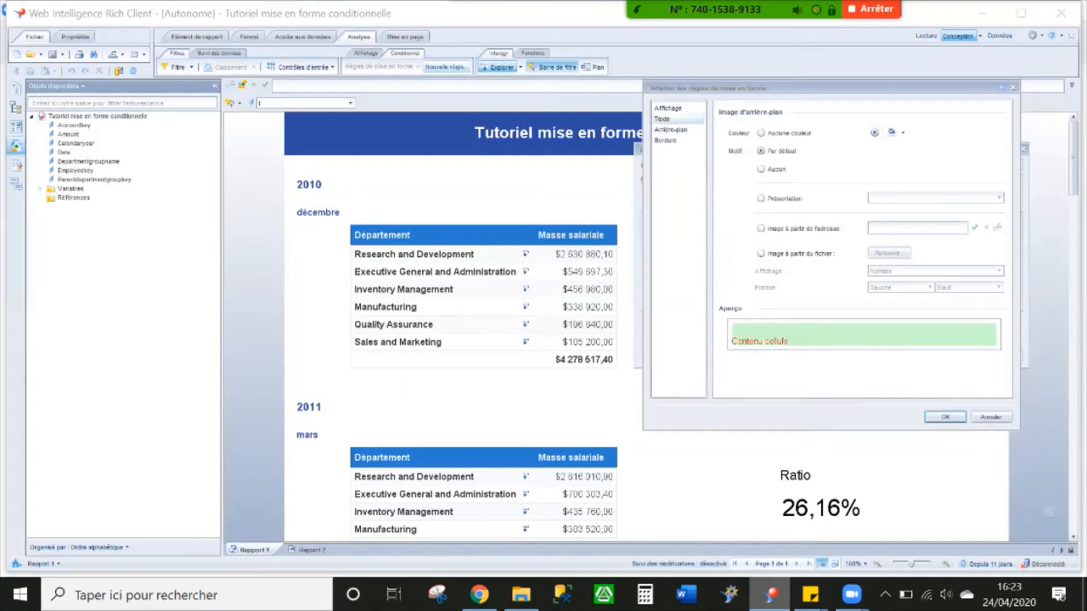
{"action": "left_click", "coordinate": [662, 119]}
{"action": "left_click", "coordinate": [739, 230]}
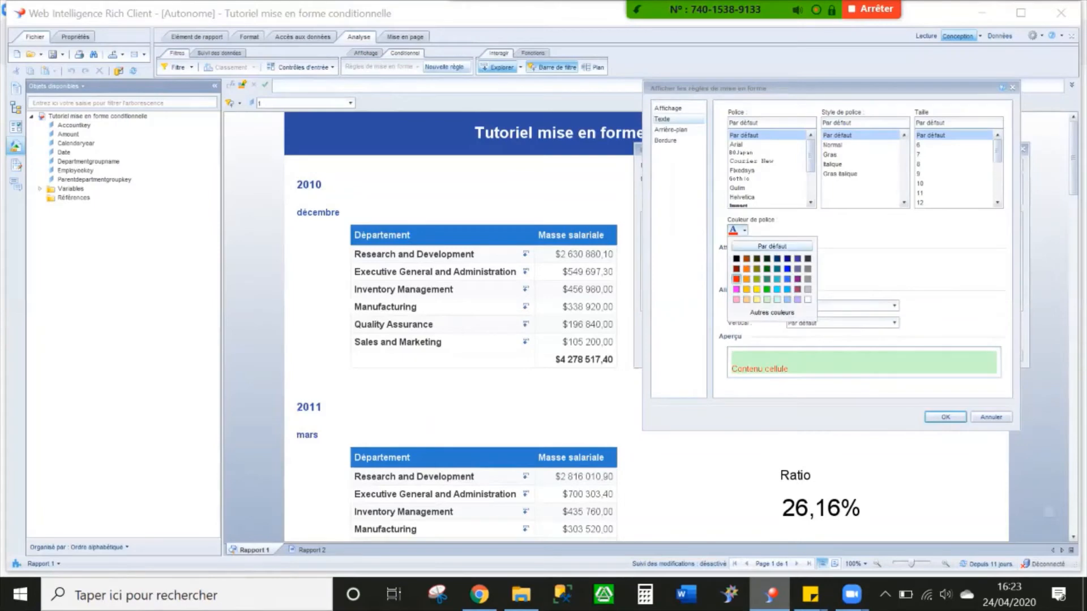
{"action": "left_click", "coordinate": [737, 259]}
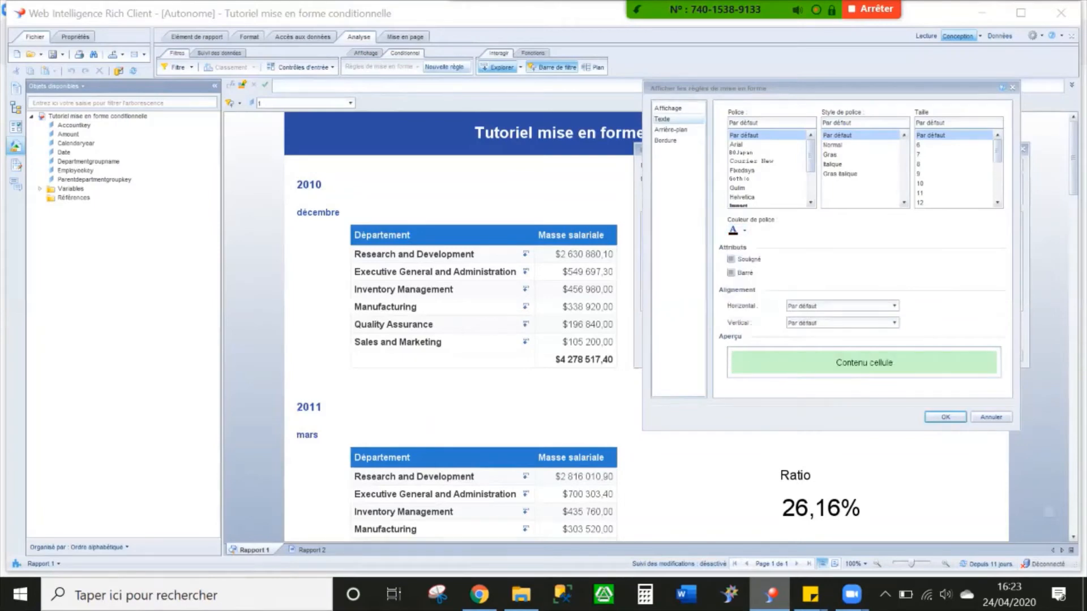
{"action": "left_click_drag", "start_coordinate": [831, 89], "coordinate": [793, 94]}
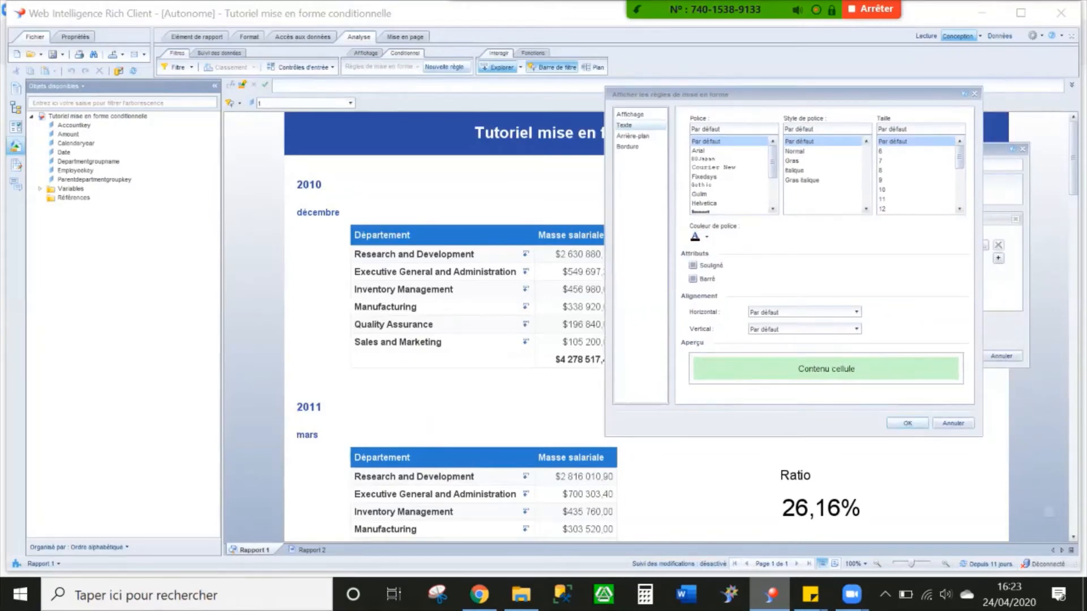
{"action": "left_click", "coordinate": [907, 423]}
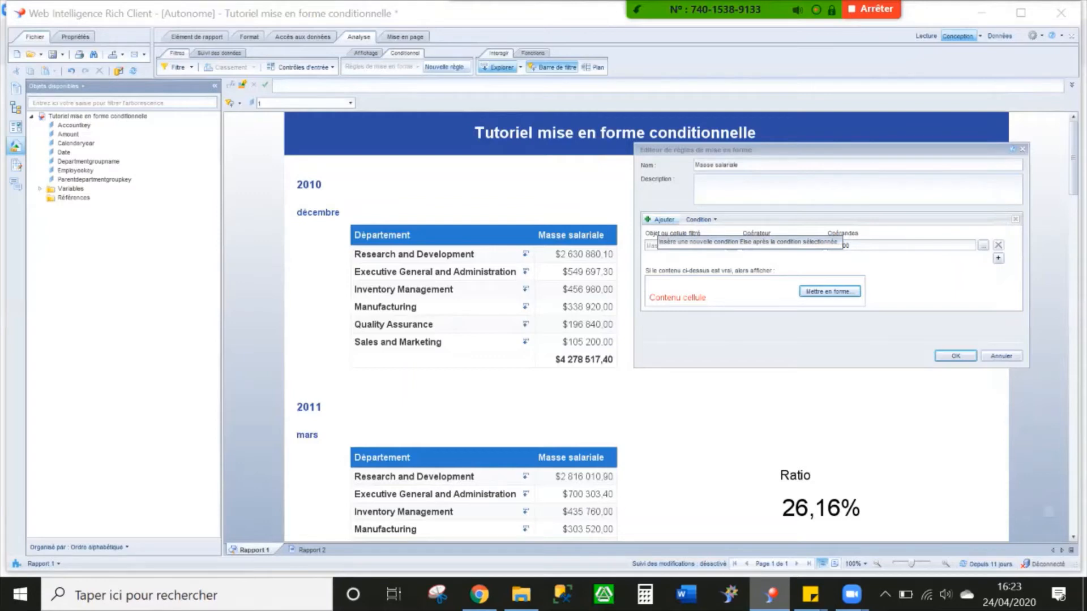
- Add a second condition to the rule for the Masse salariale variable, using "Compris entre" with operands 500000,2000000
{"action": "left_click", "coordinate": [662, 219]}
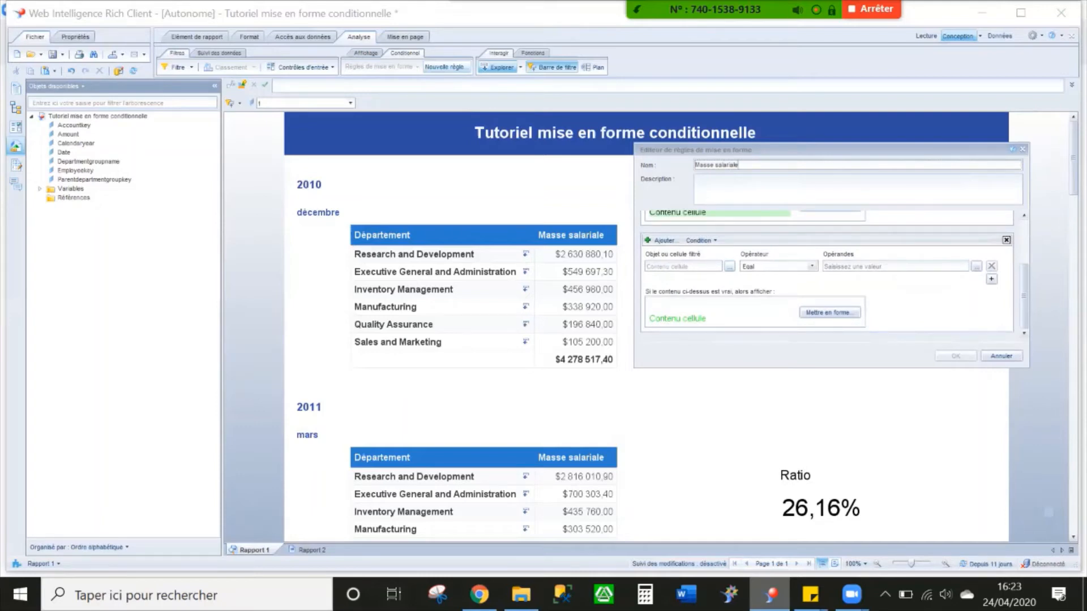
{"action": "left_click", "coordinate": [729, 266]}
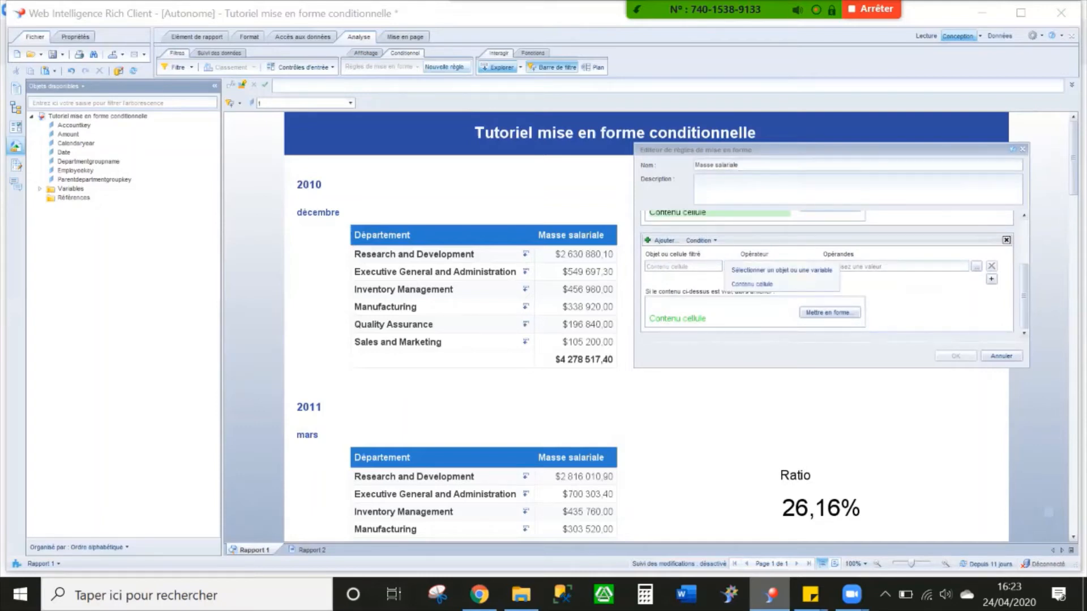
{"action": "left_click", "coordinate": [782, 270]}
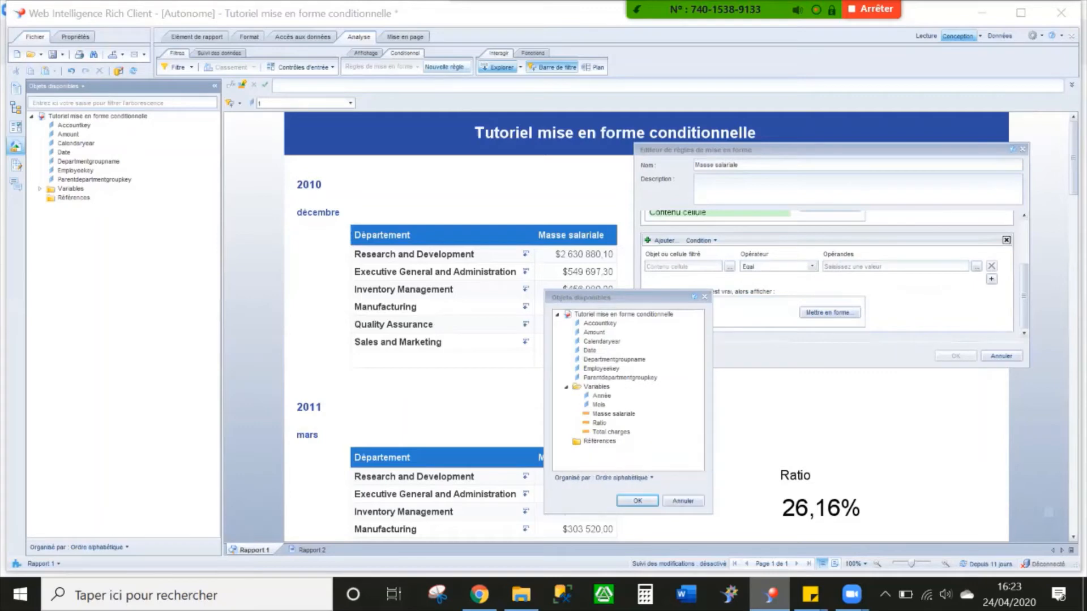
{"action": "left_click", "coordinate": [613, 414]}
{"action": "left_click", "coordinate": [638, 501]}
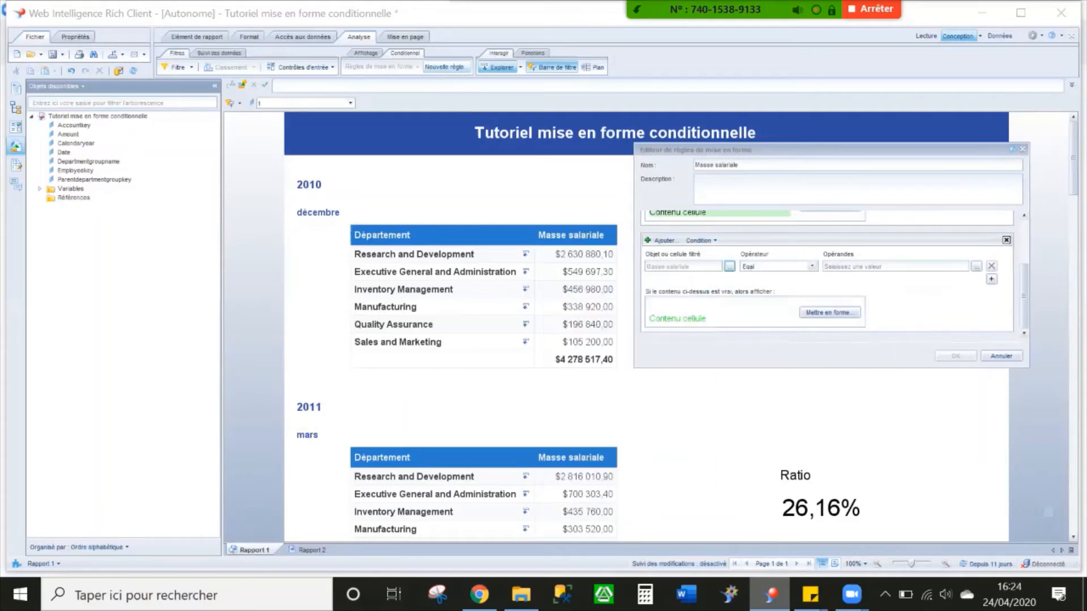
{"action": "left_click", "coordinate": [812, 266]}
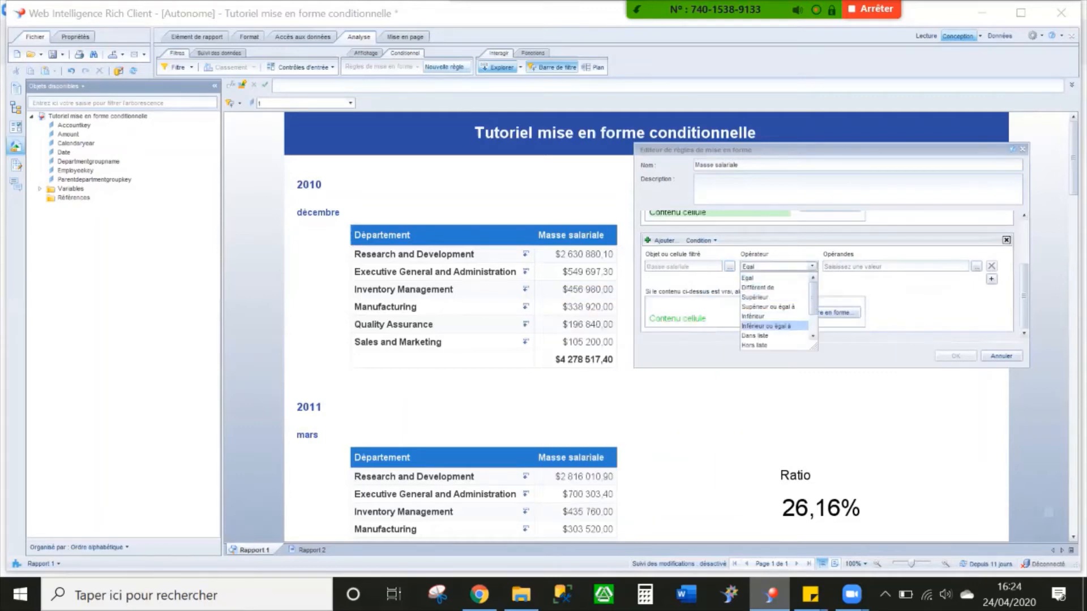
{"action": "scroll", "coordinate": [777, 311], "scroll_direction": "down", "scroll_amount": 2}
{"action": "left_click", "coordinate": [760, 316]}
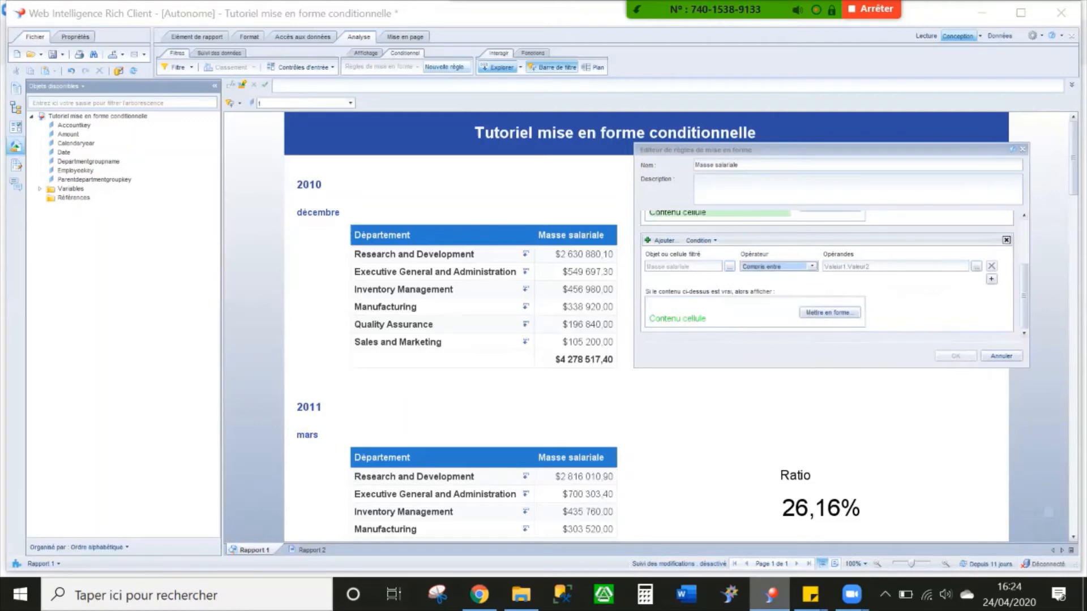
{"action": "left_click", "coordinate": [878, 266]}
{"action": "type", "text": "500000"}
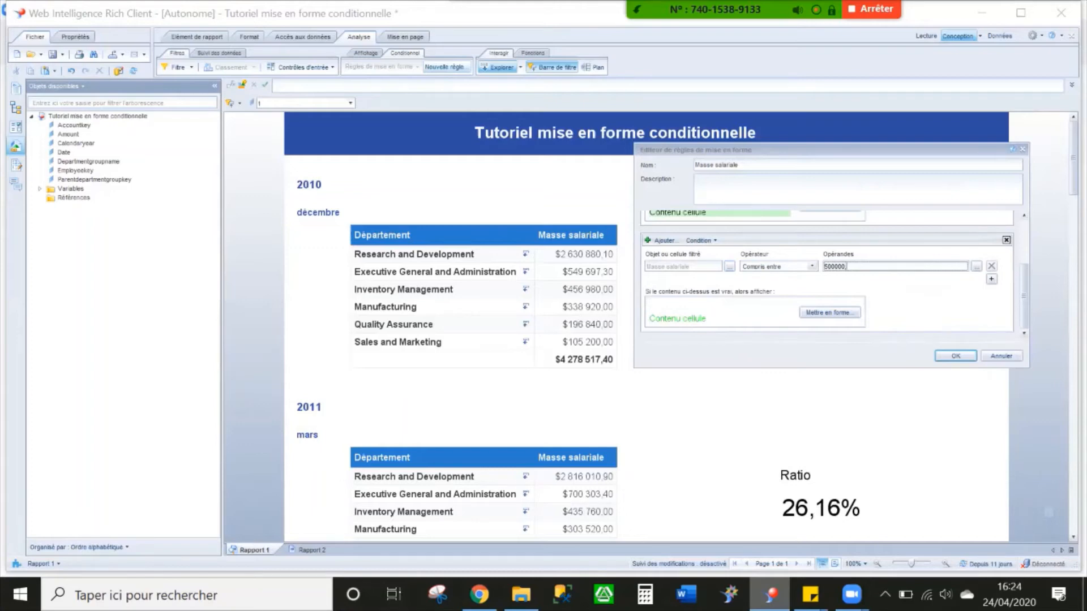
{"action": "type", "text": ",2000000"}
- Format cells meeting the second condition with a light orange (Orange clair) background and black text
{"action": "left_click", "coordinate": [830, 313]}
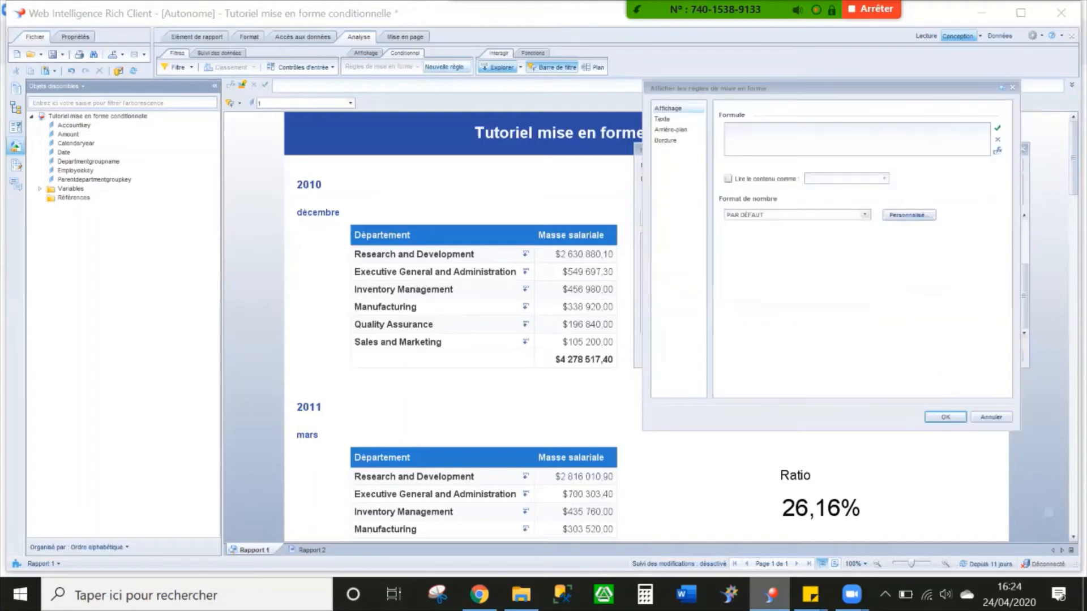
{"action": "left_click", "coordinate": [671, 130]}
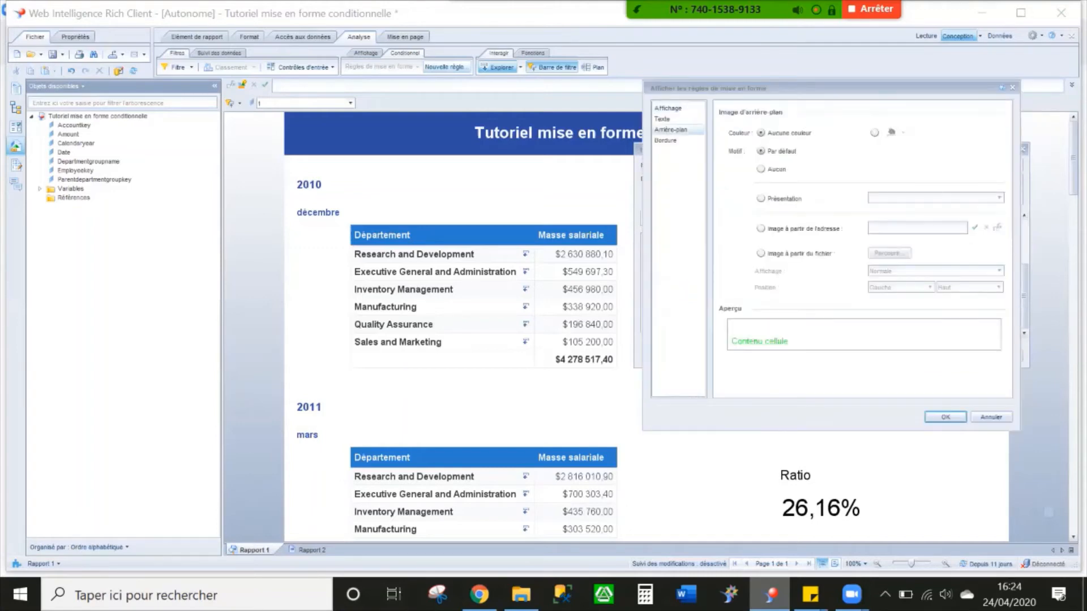
{"action": "left_click", "coordinate": [874, 132]}
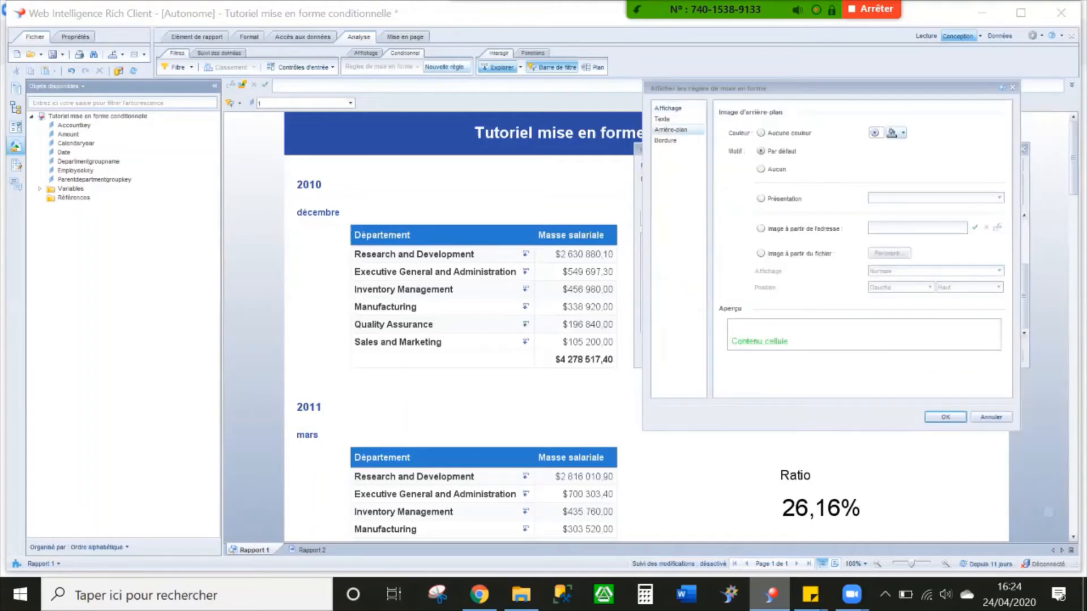
{"action": "left_click", "coordinate": [894, 133]}
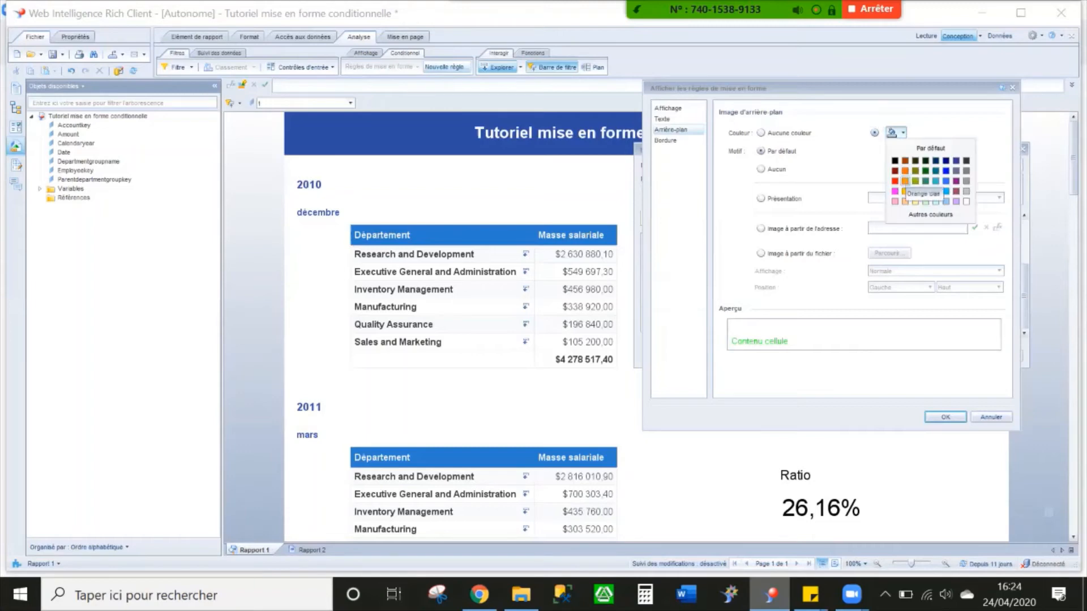
{"action": "left_click", "coordinate": [906, 201]}
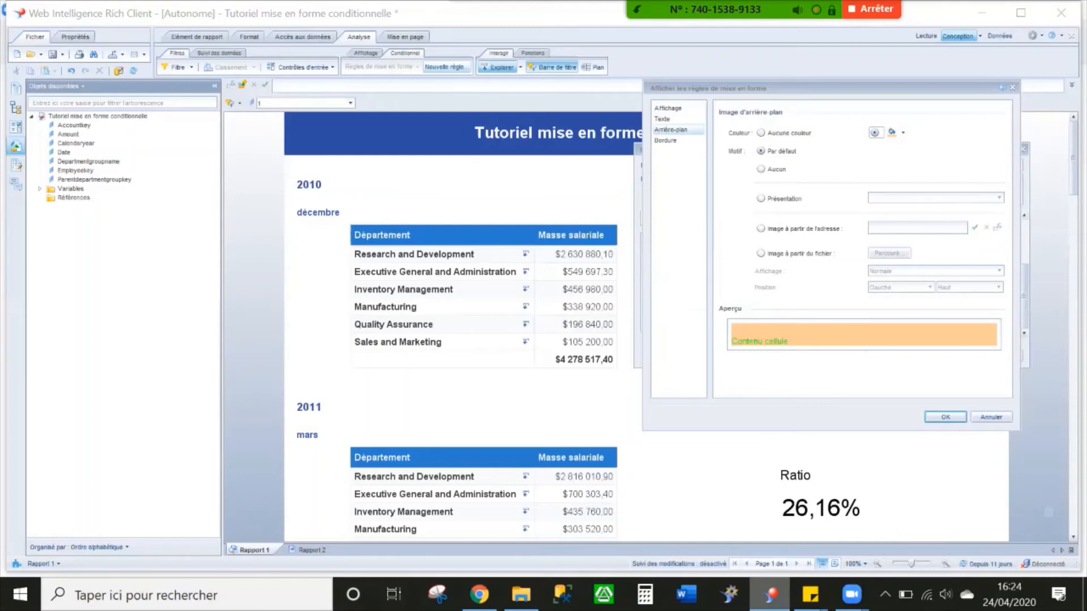
{"action": "left_click", "coordinate": [662, 119]}
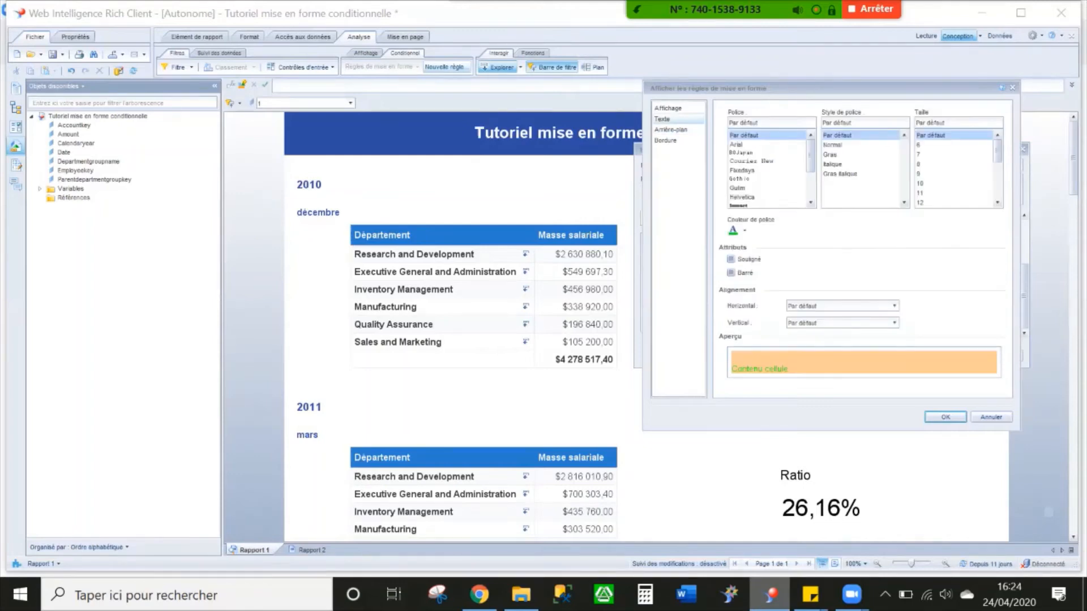
{"action": "left_click", "coordinate": [744, 230]}
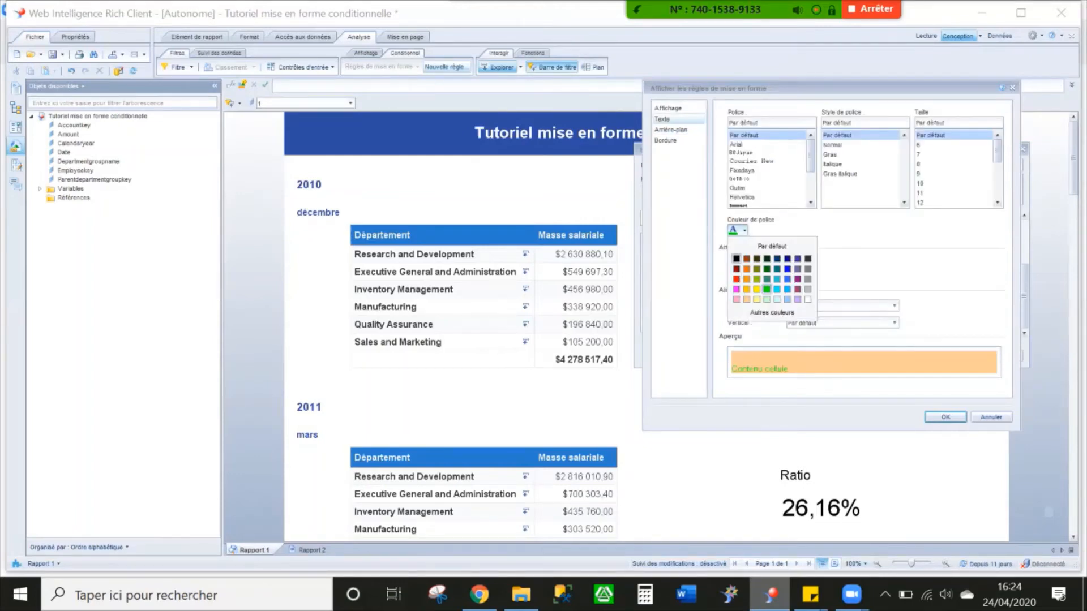
{"action": "left_click", "coordinate": [734, 255]}
{"action": "left_click", "coordinate": [946, 417]}
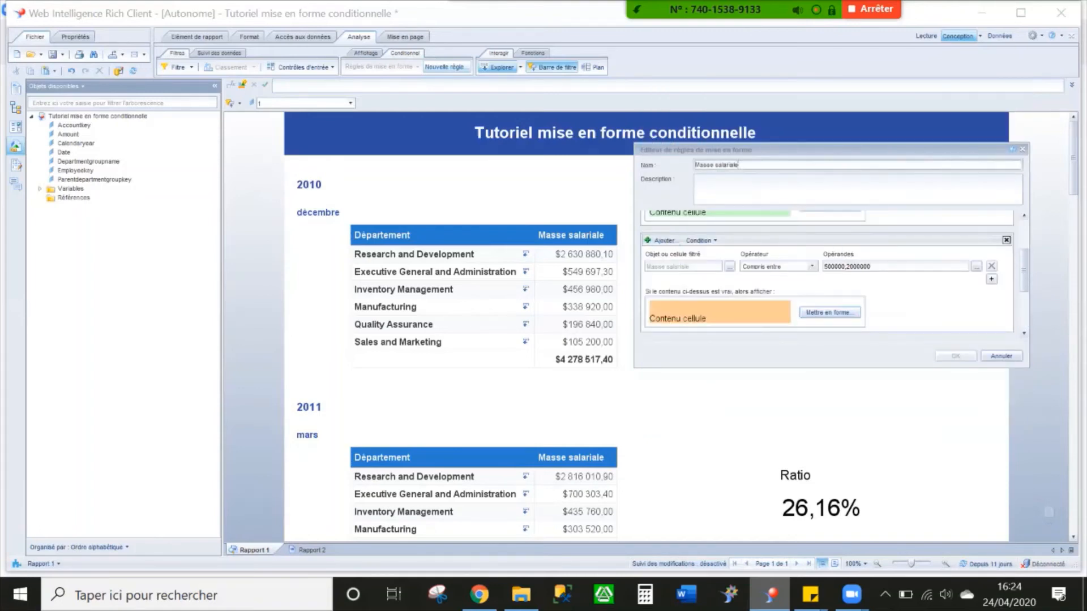
- Define the third condition on the Masse salariale variable with the operator "Supérieur" and operand 2000000
{"action": "scroll", "coordinate": [828, 277], "scroll_direction": "down", "scroll_amount": 5}
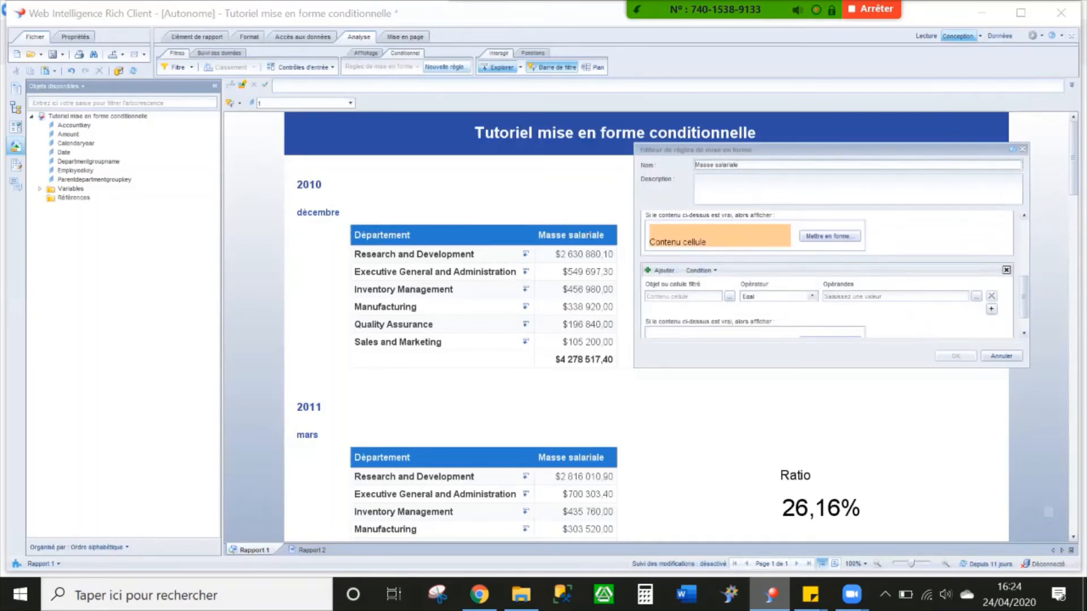
{"action": "left_click", "coordinate": [730, 297]}
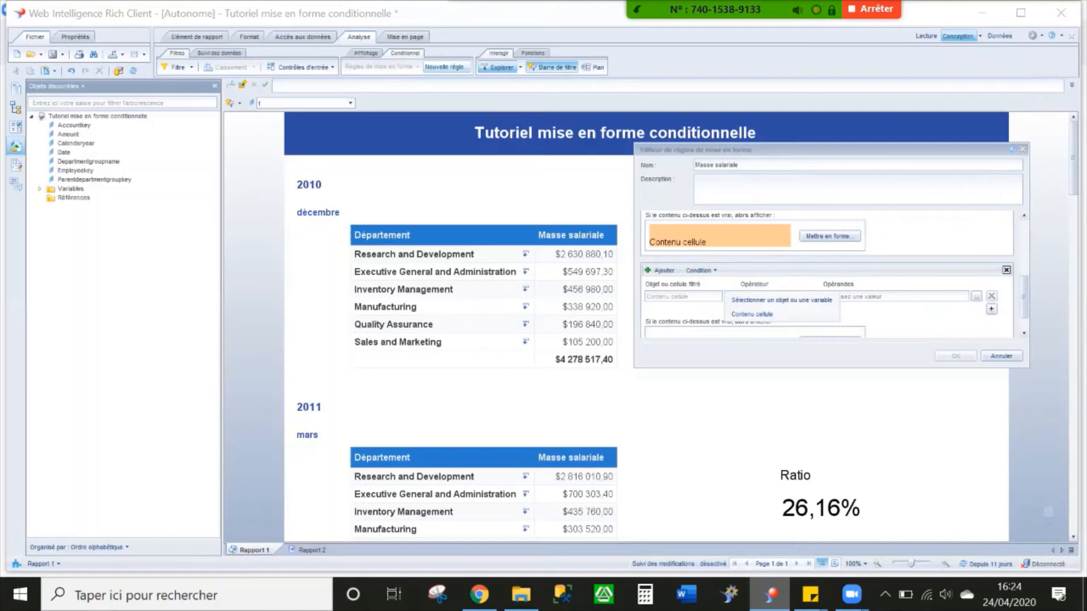
{"action": "left_click", "coordinate": [781, 301]}
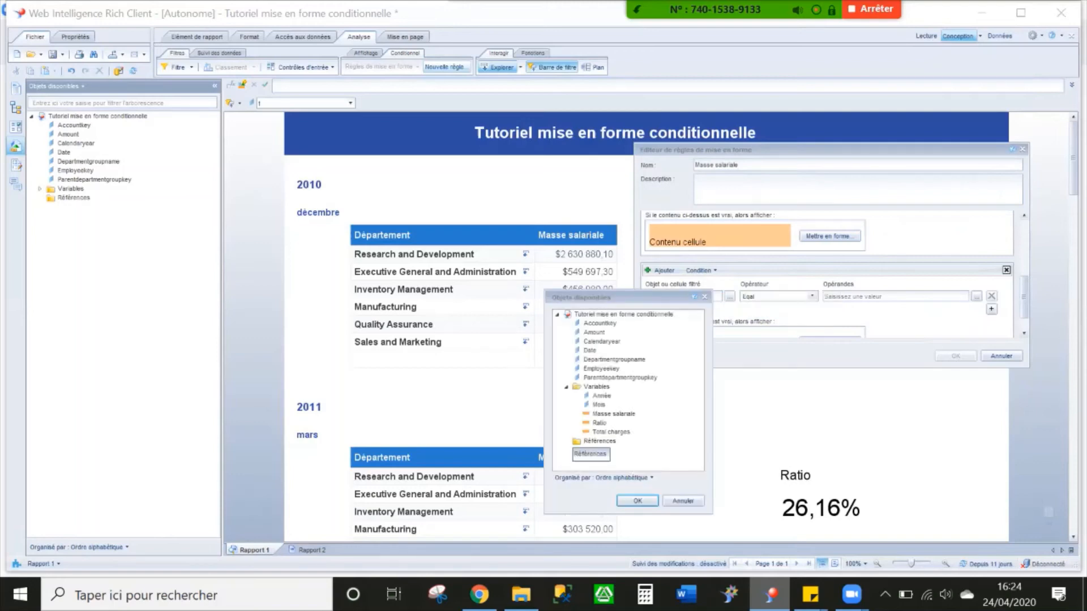
{"action": "left_click", "coordinate": [614, 414]}
{"action": "left_click", "coordinate": [638, 501]}
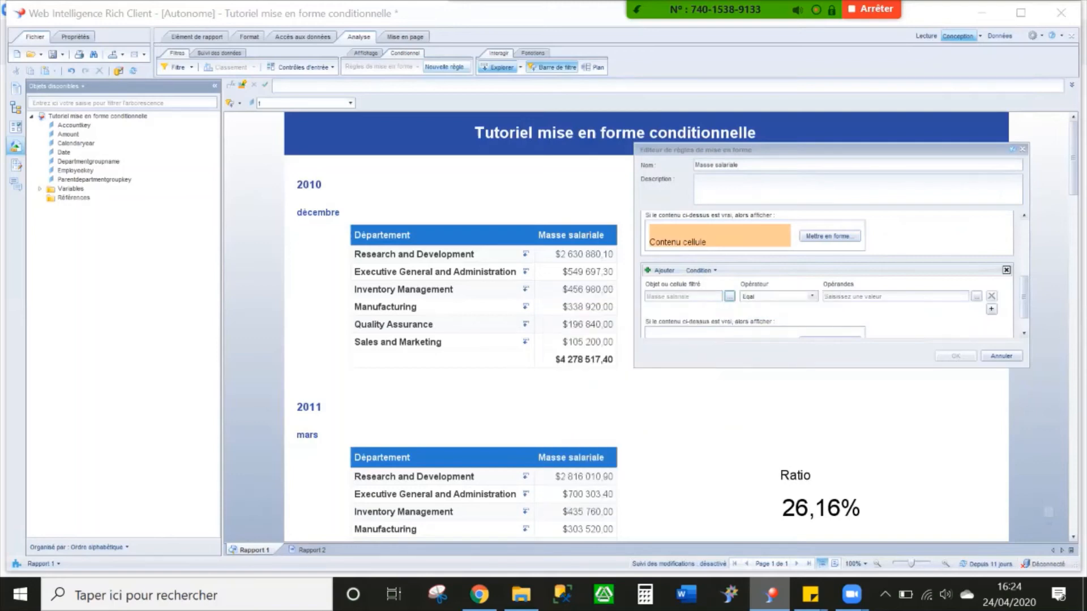
{"action": "left_click", "coordinate": [812, 296]}
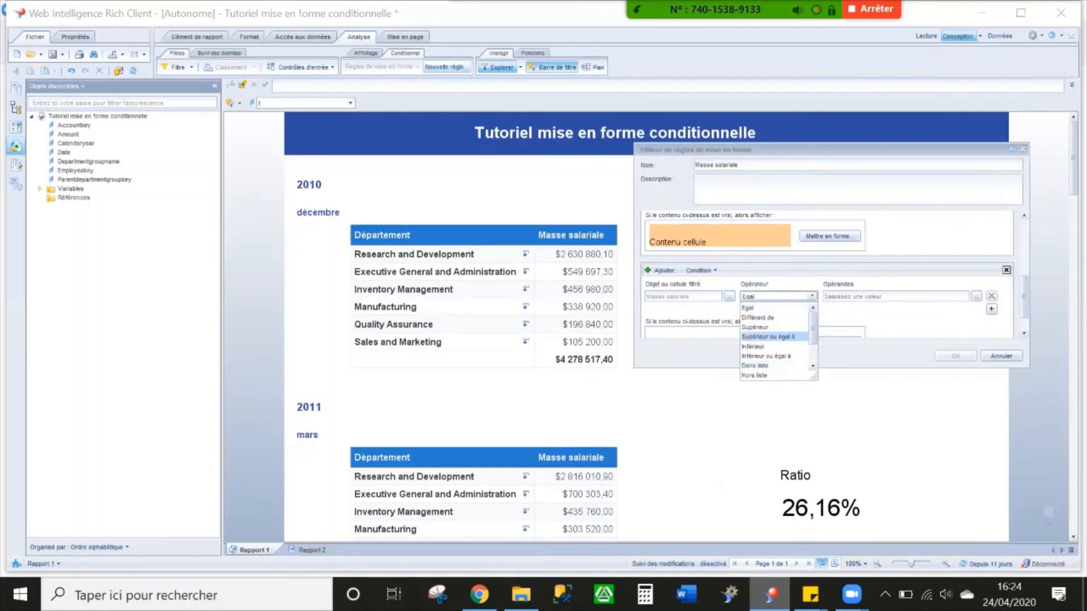
{"action": "left_click", "coordinate": [759, 328]}
{"action": "left_click", "coordinate": [866, 297]}
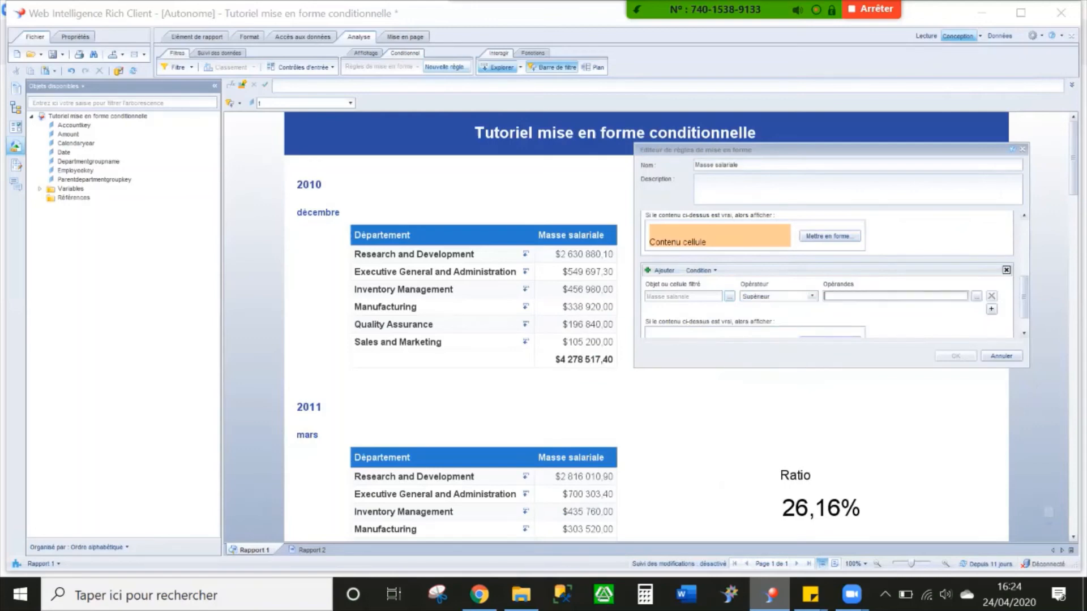
{"action": "type", "text": "2000000"}
- Format cells meeting the third condition with a red background, set their font colour, and validate the finished rule
{"action": "scroll", "coordinate": [838, 297], "scroll_direction": "down", "scroll_amount": 3}
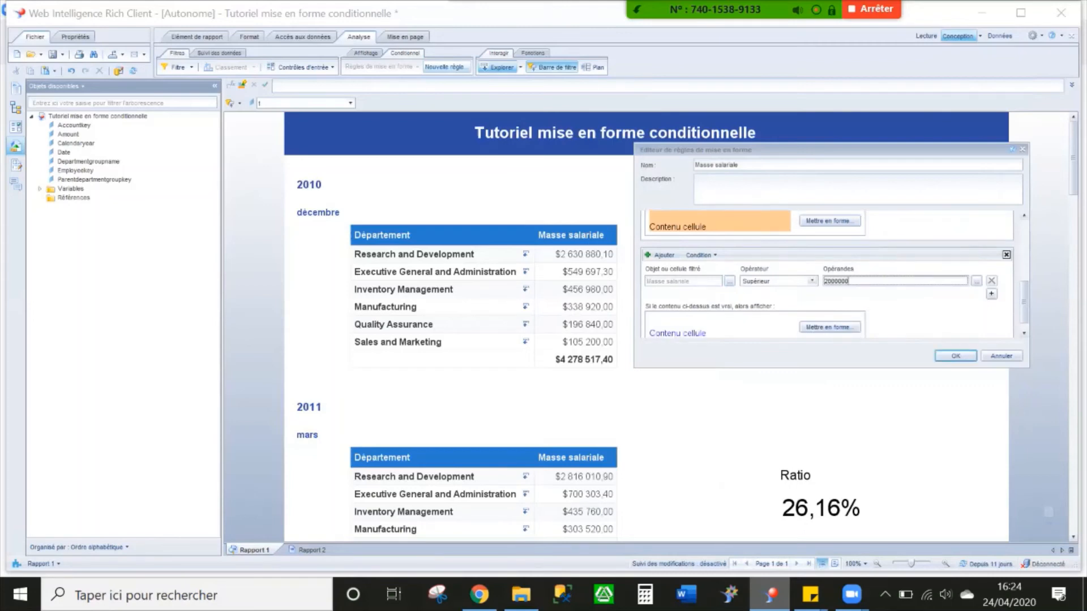
{"action": "left_click", "coordinate": [830, 326]}
{"action": "left_click", "coordinate": [671, 130]}
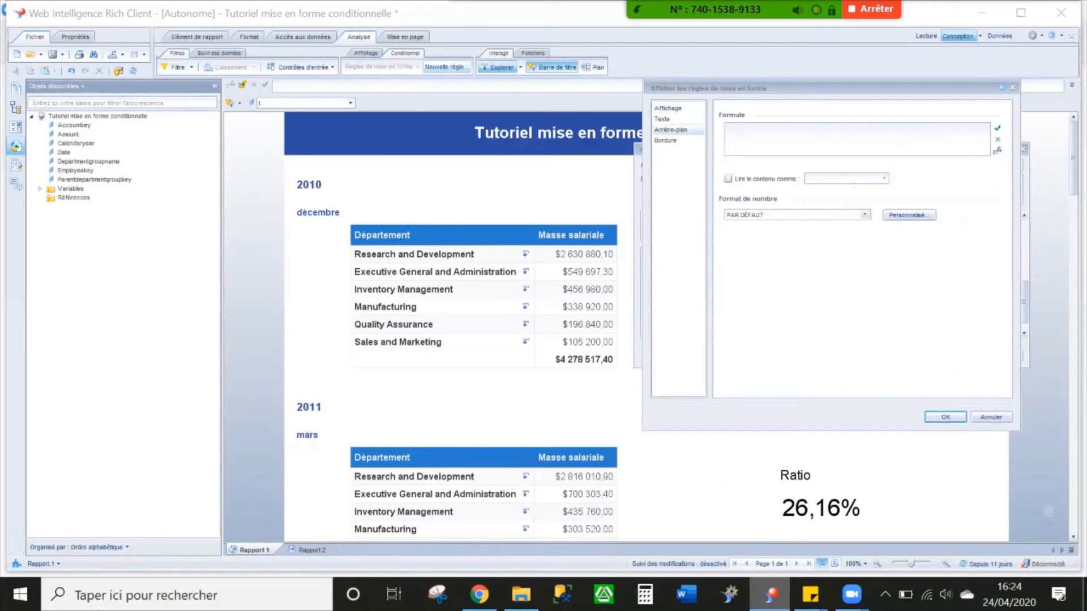
{"action": "left_click", "coordinate": [874, 133]}
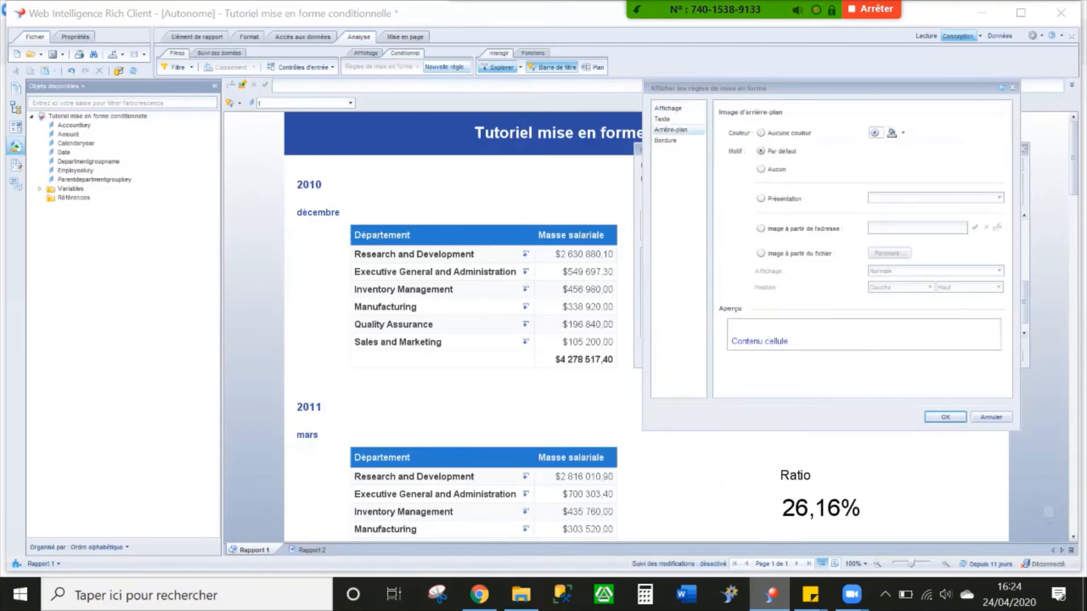
{"action": "left_click", "coordinate": [903, 133]}
{"action": "left_click", "coordinate": [895, 180]}
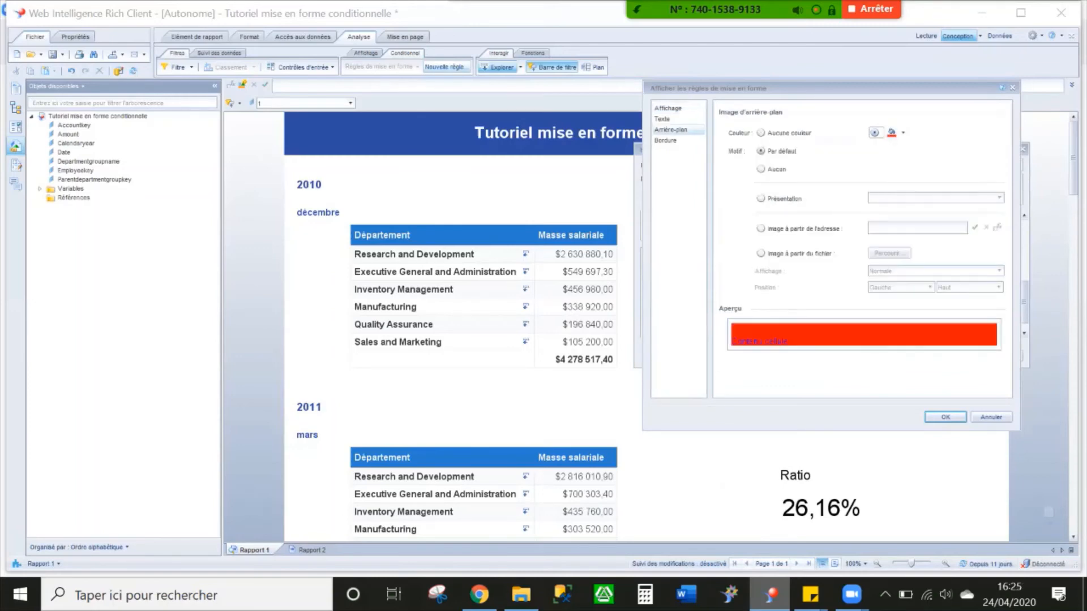
{"action": "left_click", "coordinate": [662, 120]}
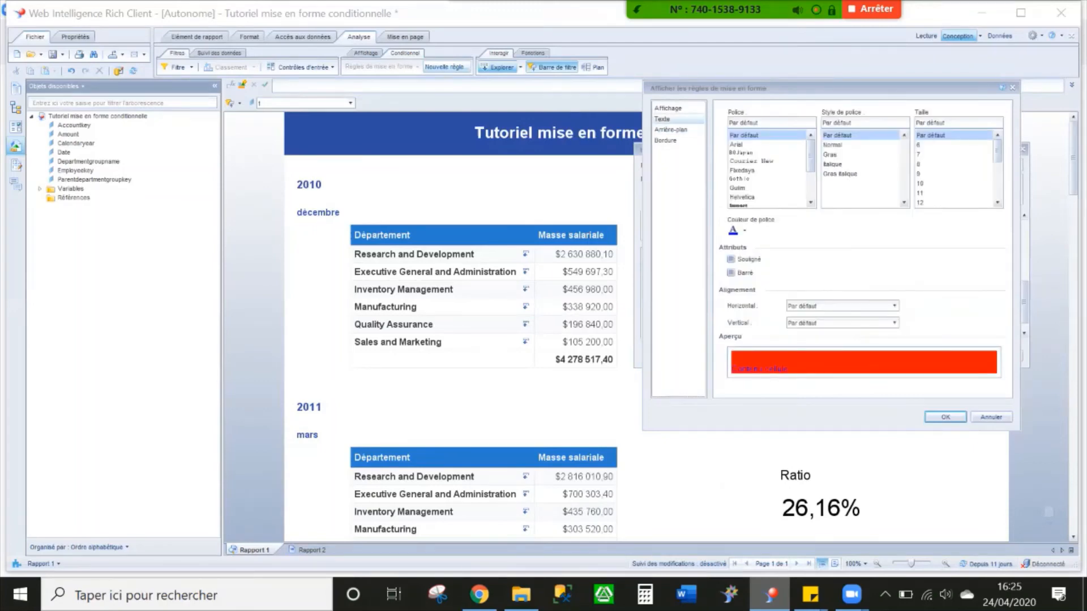
{"action": "left_click", "coordinate": [743, 231]}
{"action": "left_click", "coordinate": [946, 417]}
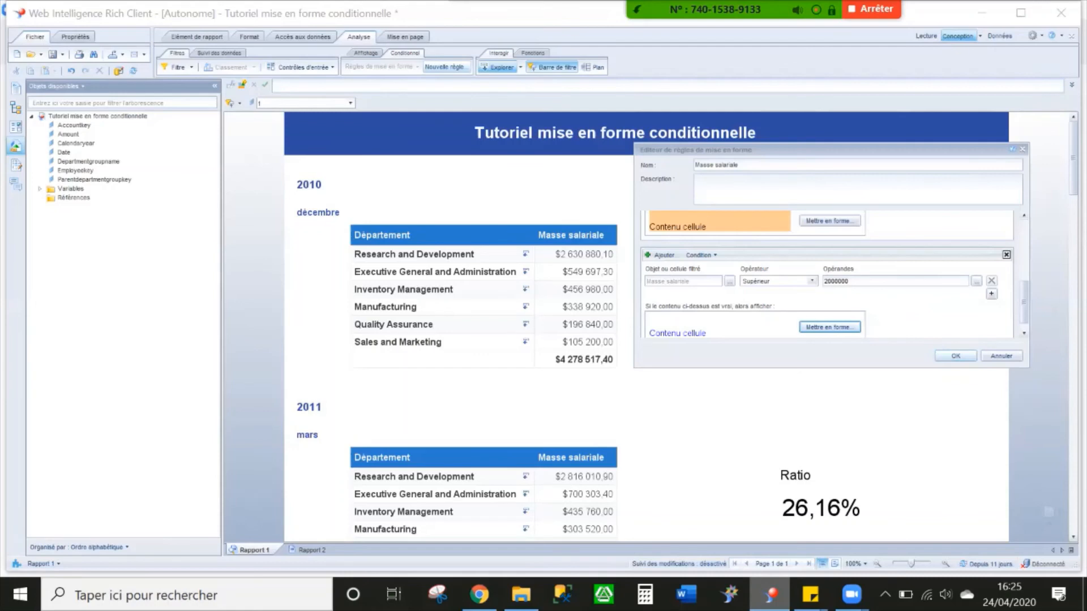
{"action": "key", "text": "Return"}
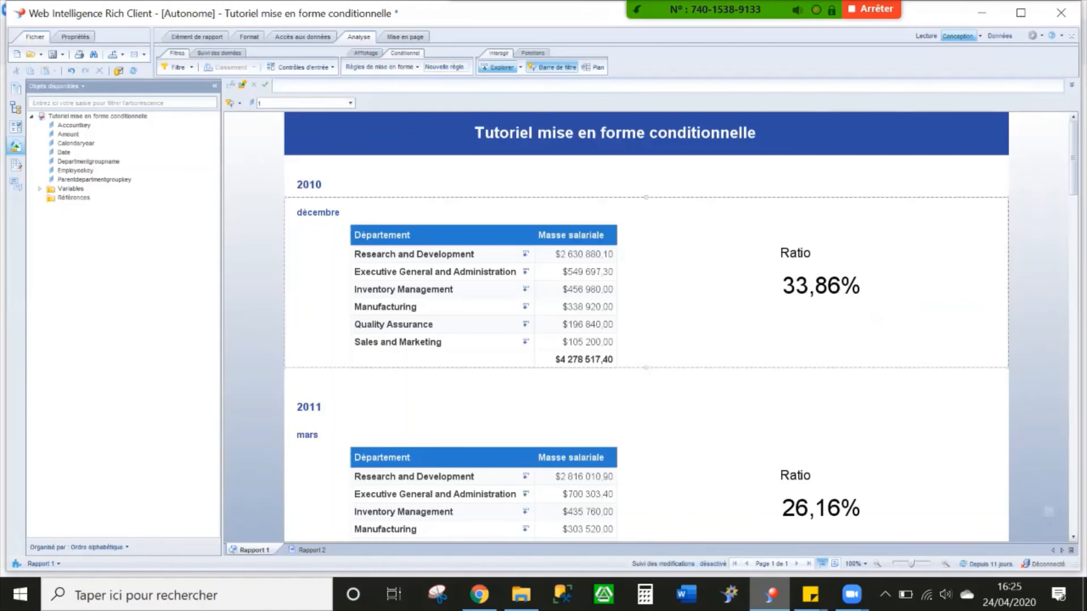
- Apply the "Masse salariale" formatting rule to the Masse salariale column of the department table
{"action": "left_click", "coordinate": [575, 272]}
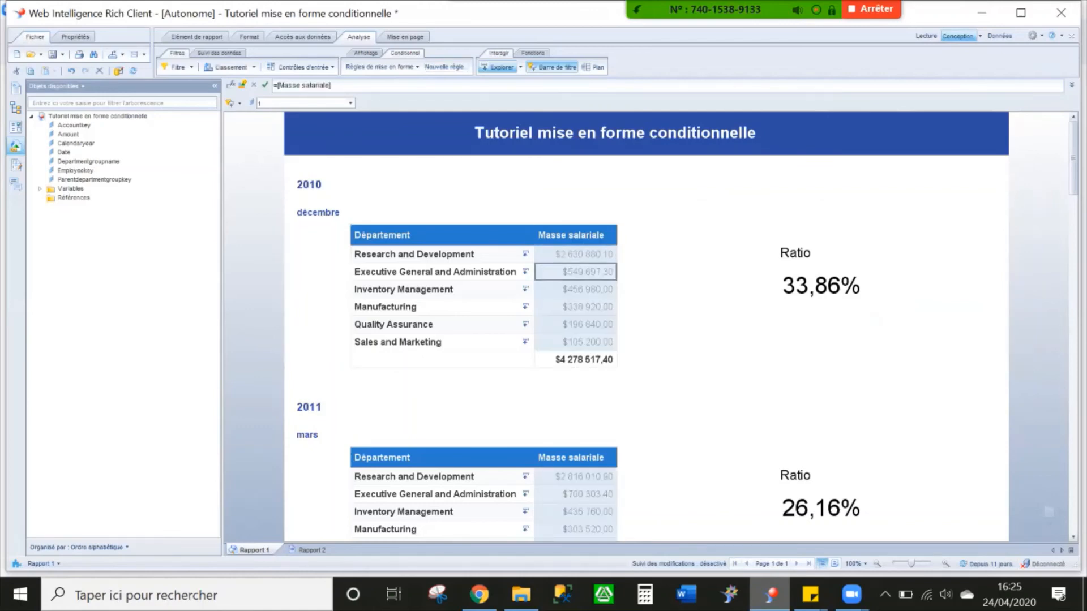
{"action": "left_click", "coordinate": [378, 67]}
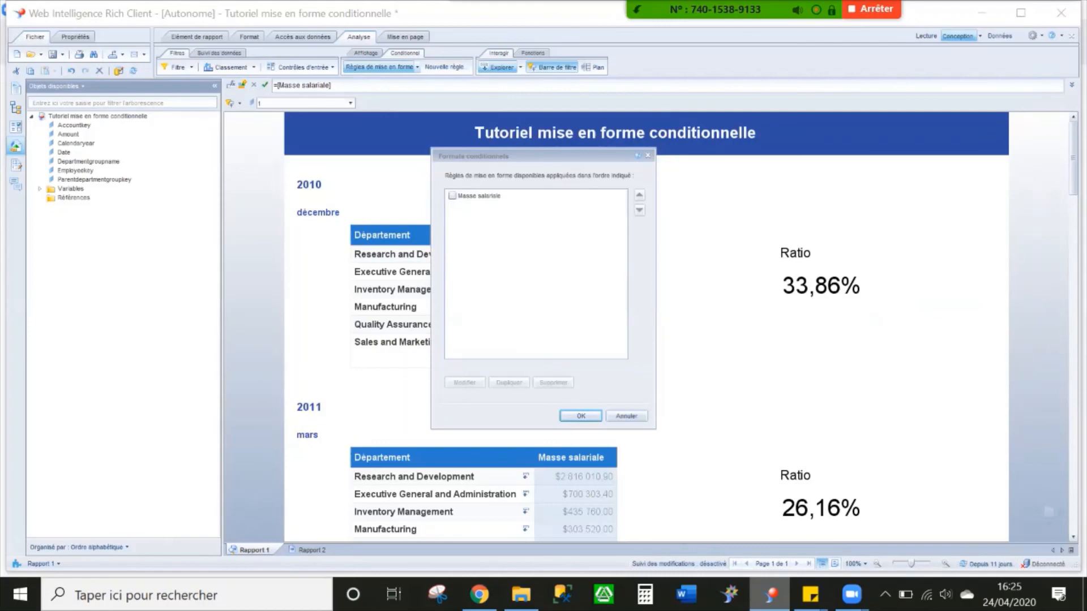
{"action": "left_click", "coordinate": [452, 195]}
{"action": "left_click", "coordinate": [581, 416]}
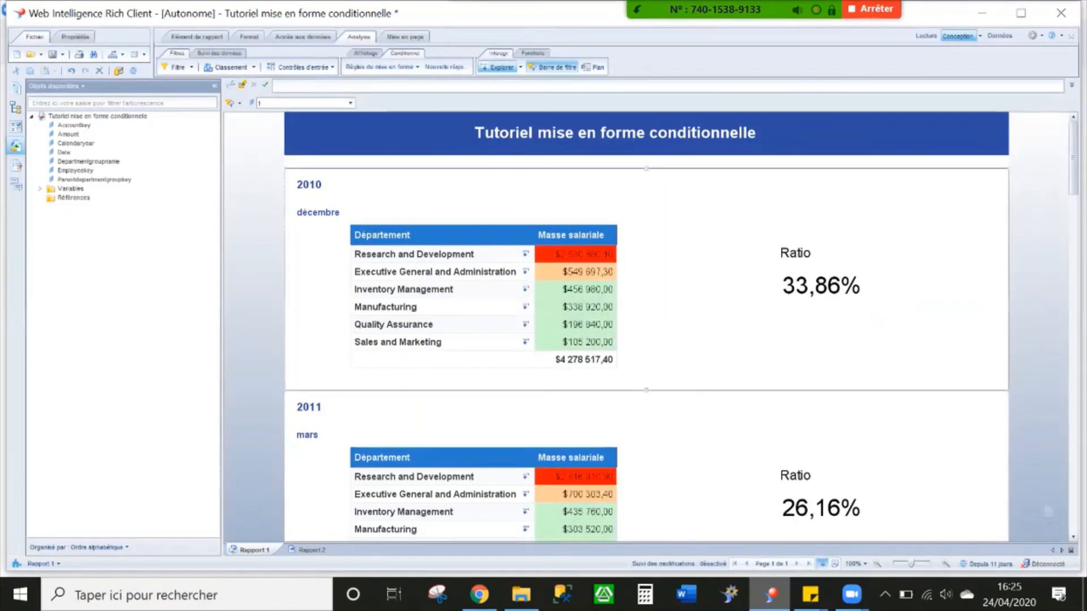
{"action": "scroll", "coordinate": [645, 327], "scroll_direction": "down", "scroll_amount": 3}
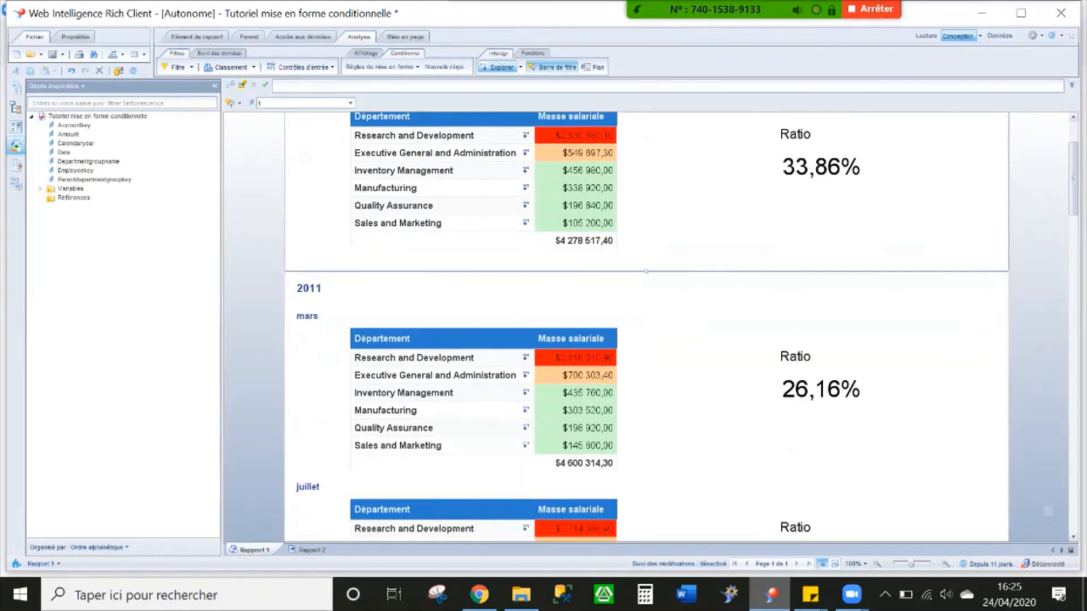
{"action": "scroll", "coordinate": [645, 327], "scroll_direction": "down", "scroll_amount": 4}
{"action": "scroll", "coordinate": [646, 327], "scroll_direction": "up", "scroll_amount": 3}
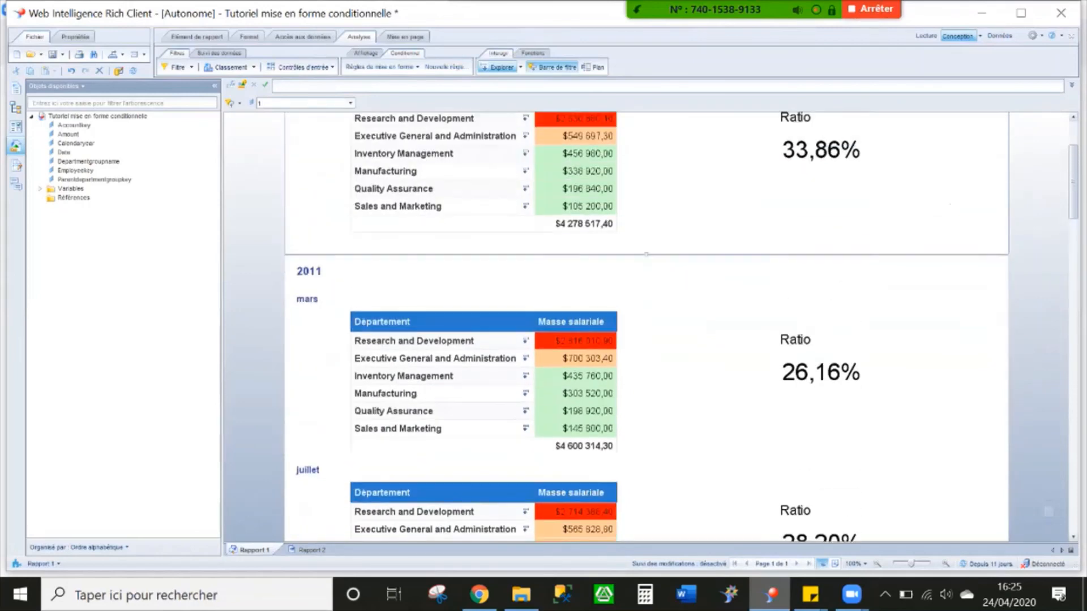
{"action": "scroll", "coordinate": [645, 327], "scroll_direction": "up", "scroll_amount": 3}
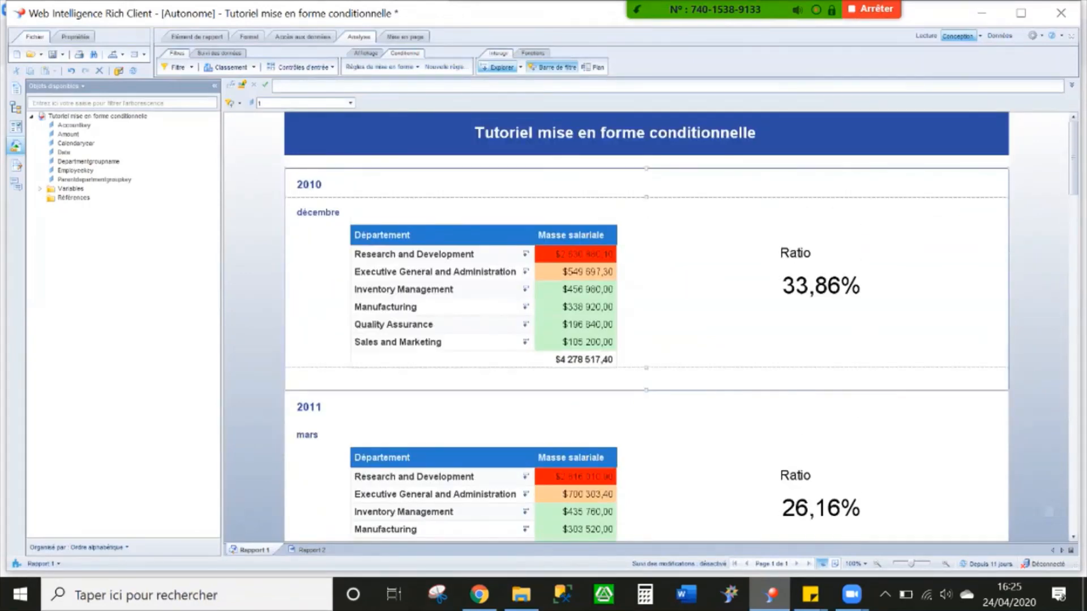
{"action": "left_click", "coordinate": [1040, 295]}
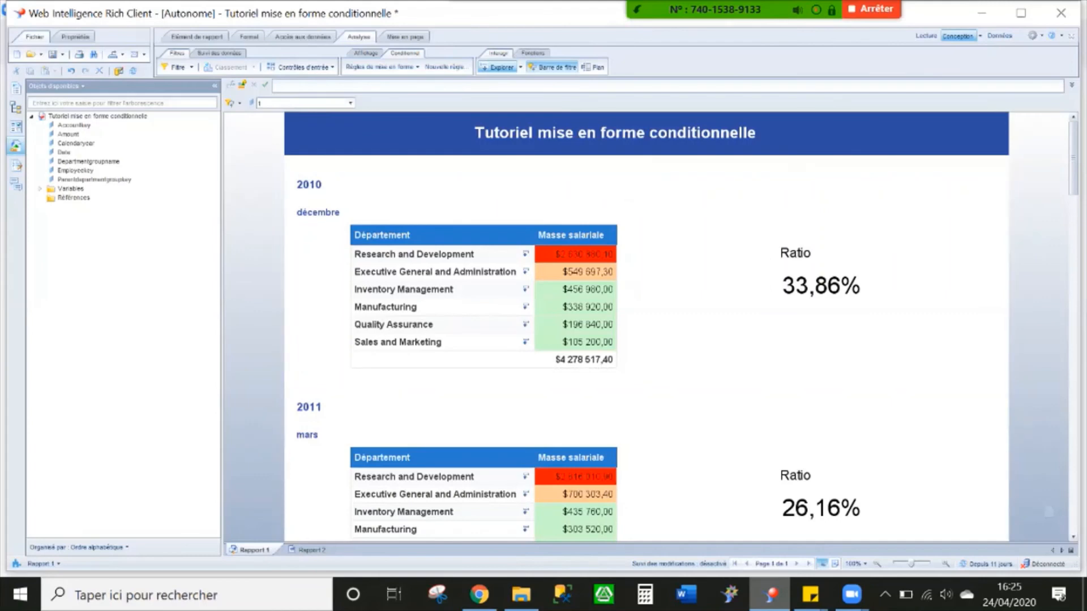
{"action": "mouse_move", "coordinate": [1053, 23]}
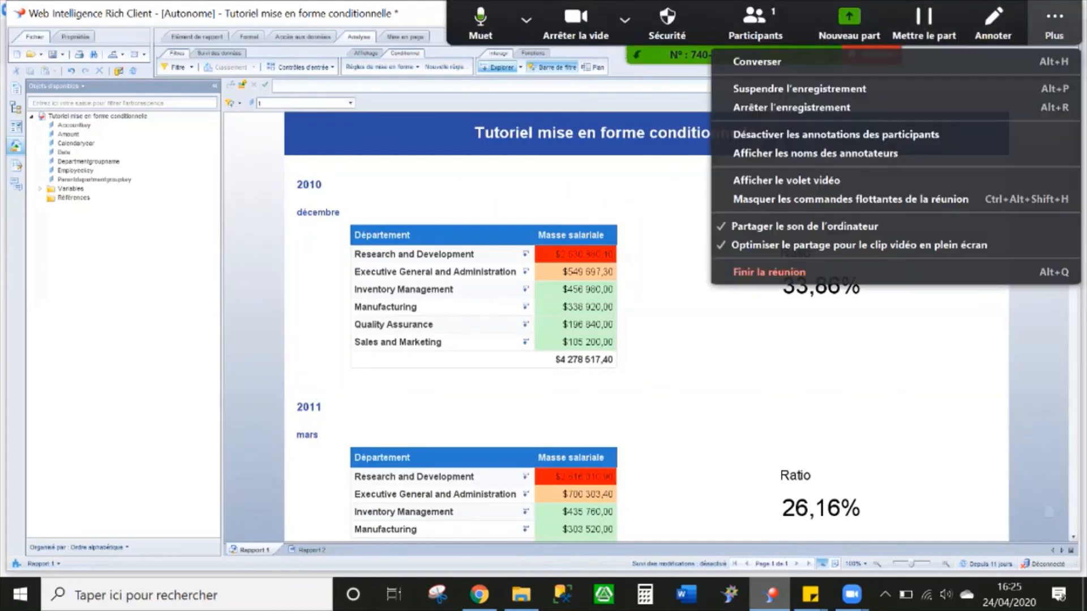